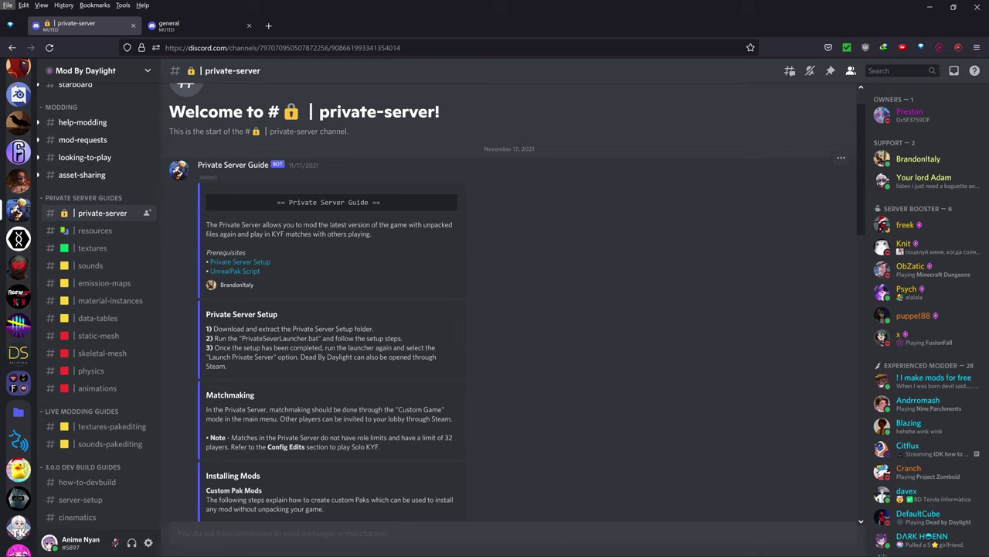
# - Highlight the guide's private-server and KYF match lines, then scroll through its setup and mod sections
pyautogui.moveTo(303, 224); pyautogui.dragTo(398, 232)
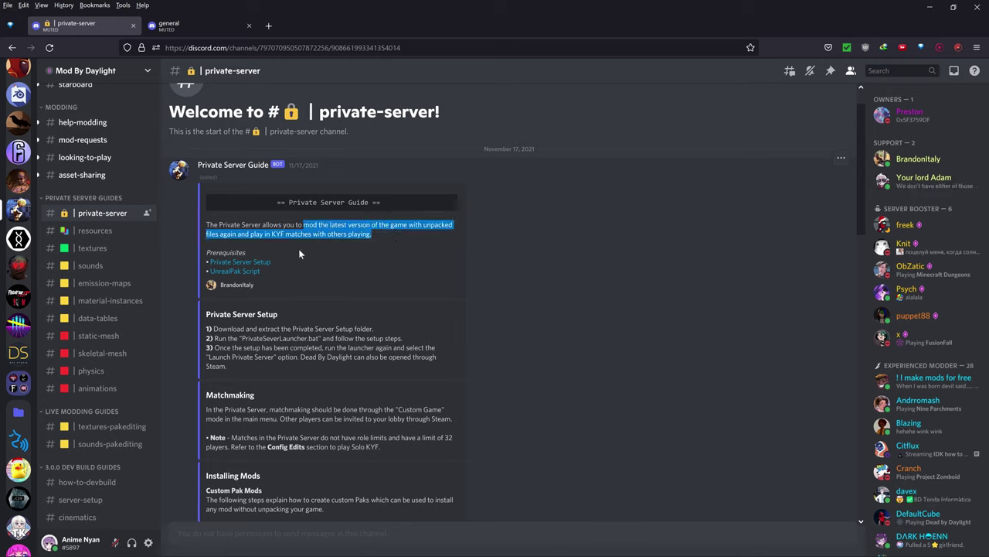
pyautogui.click(276, 240)
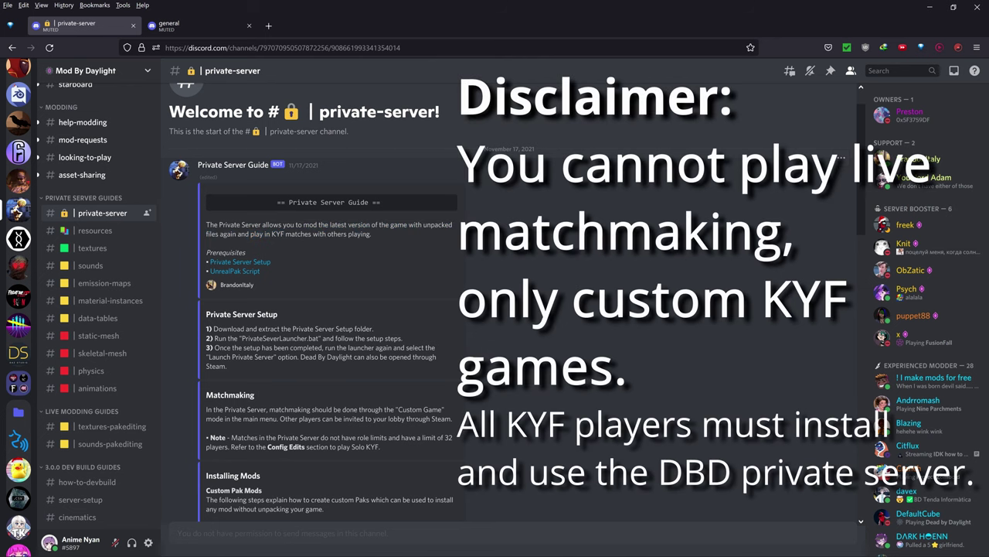
pyautogui.moveTo(272, 235); pyautogui.dragTo(377, 238)
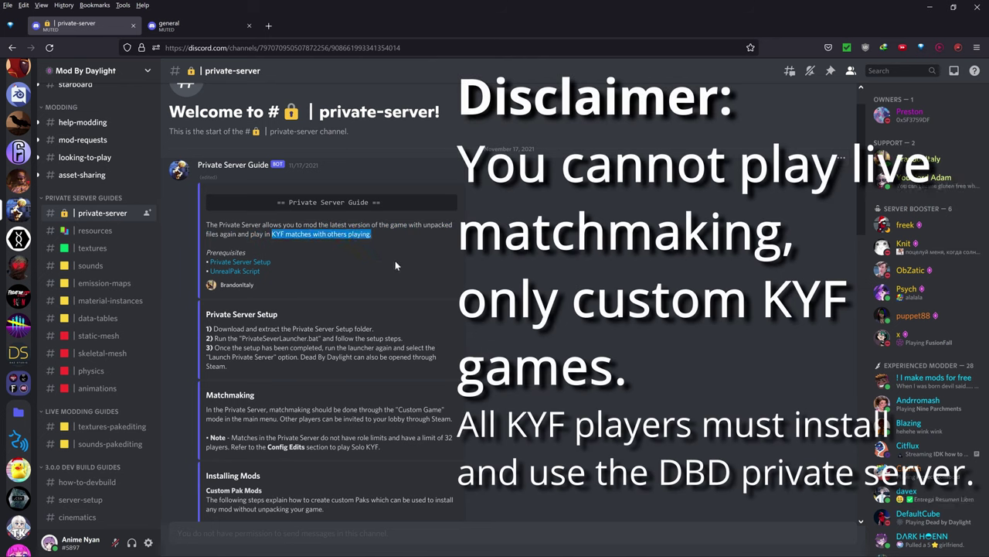
pyautogui.scroll(-5, 462, 270)
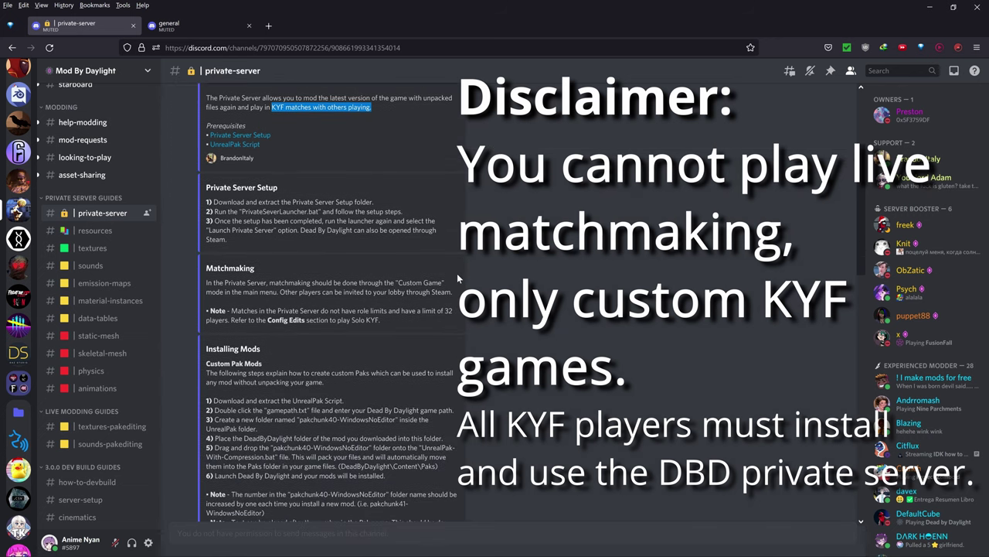
pyautogui.scroll(-1, 457, 273)
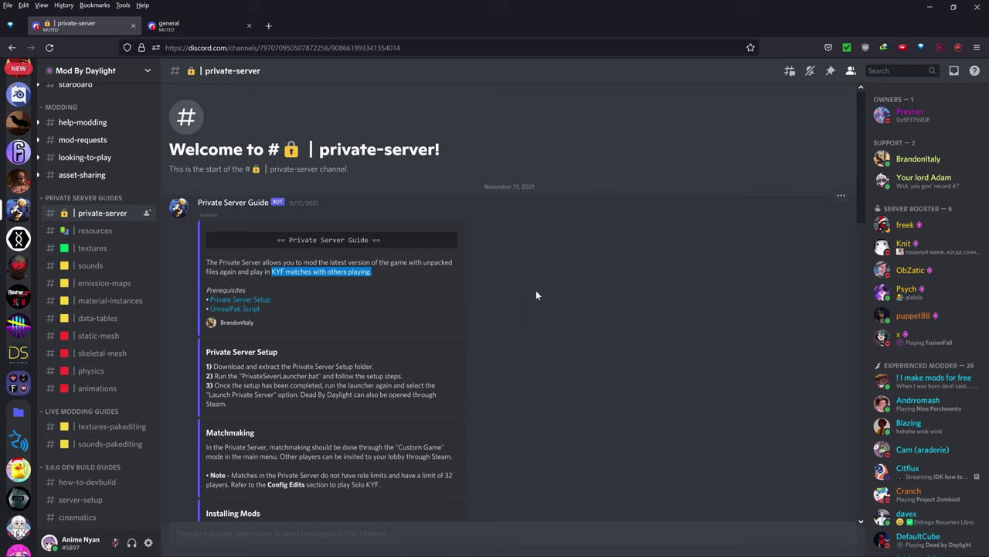
pyautogui.scroll(-5, 533, 309)
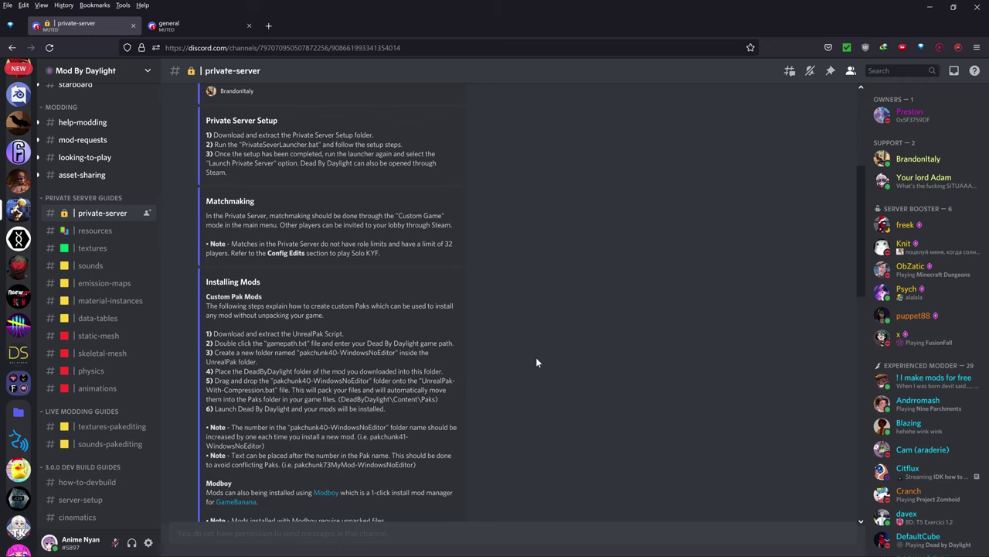
# - Return to #private-server and open the Private Server Setup GitHub release link in a new tab
pyautogui.hotkey('ctrl', 'Tab')
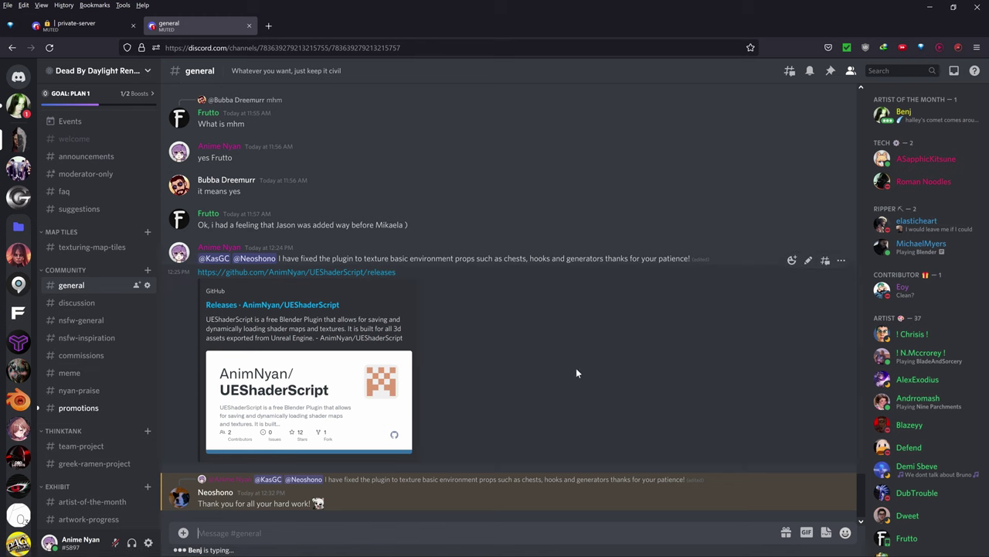
pyautogui.click(91, 27)
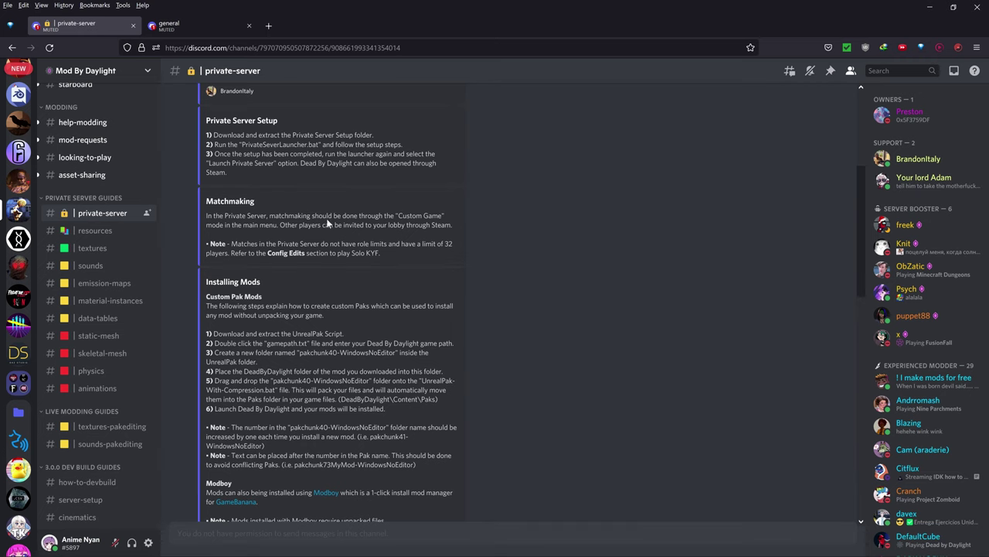
pyautogui.click(183, 17)
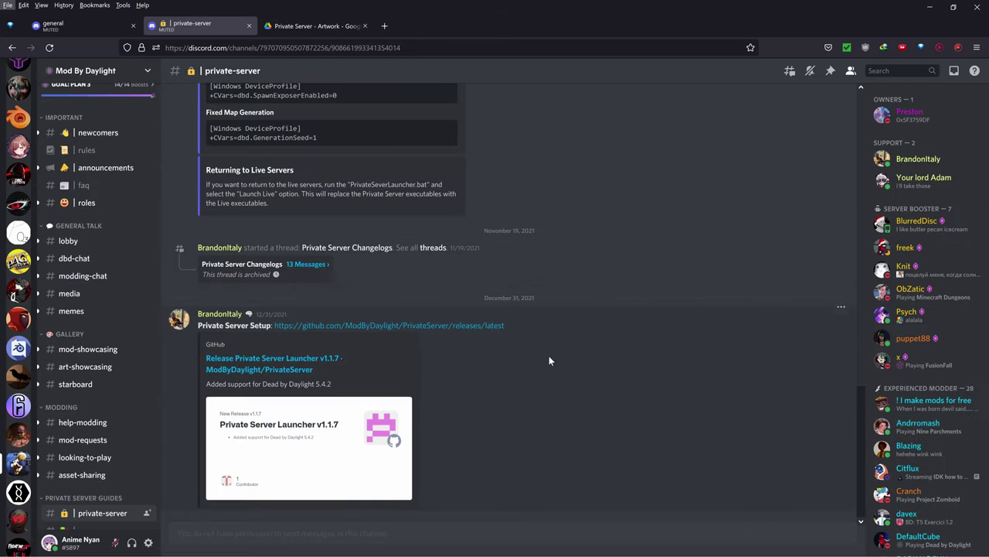
pyautogui.rightClick(444, 331)
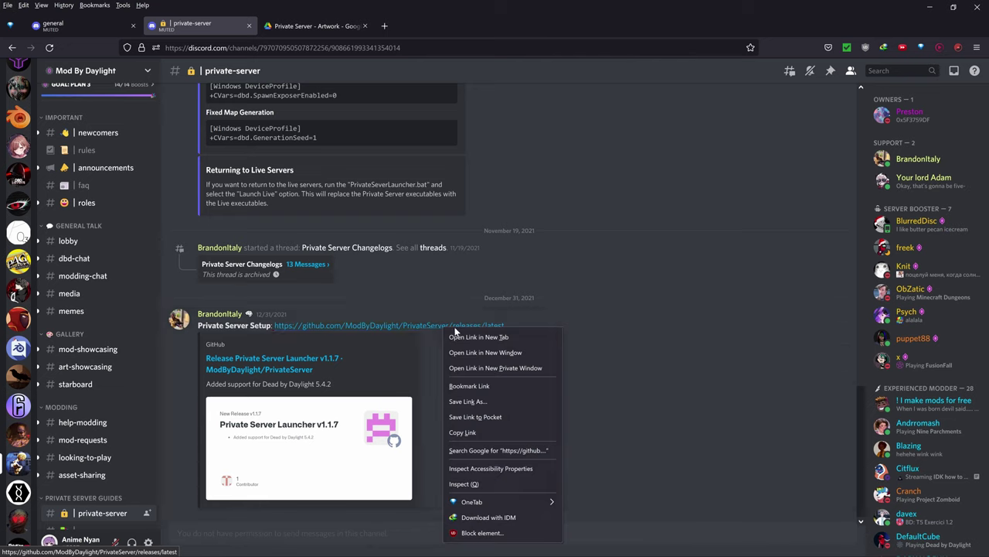
pyautogui.click(476, 337)
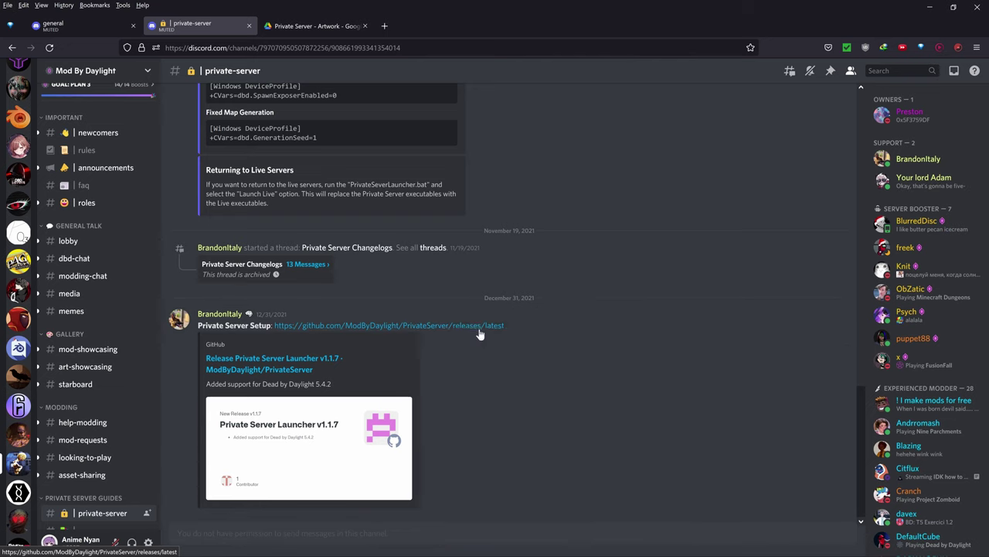
pyautogui.click(323, 25)
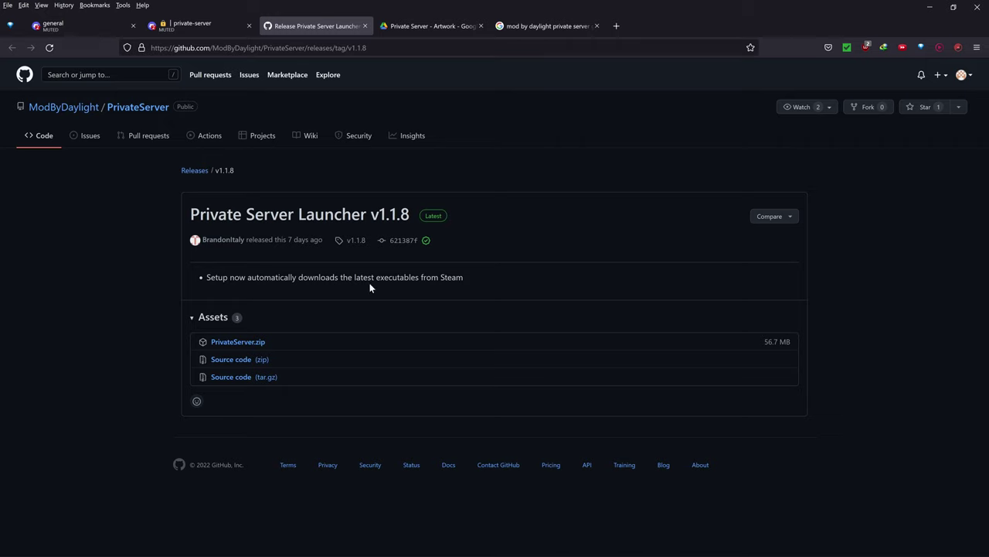
pyautogui.click(255, 345)
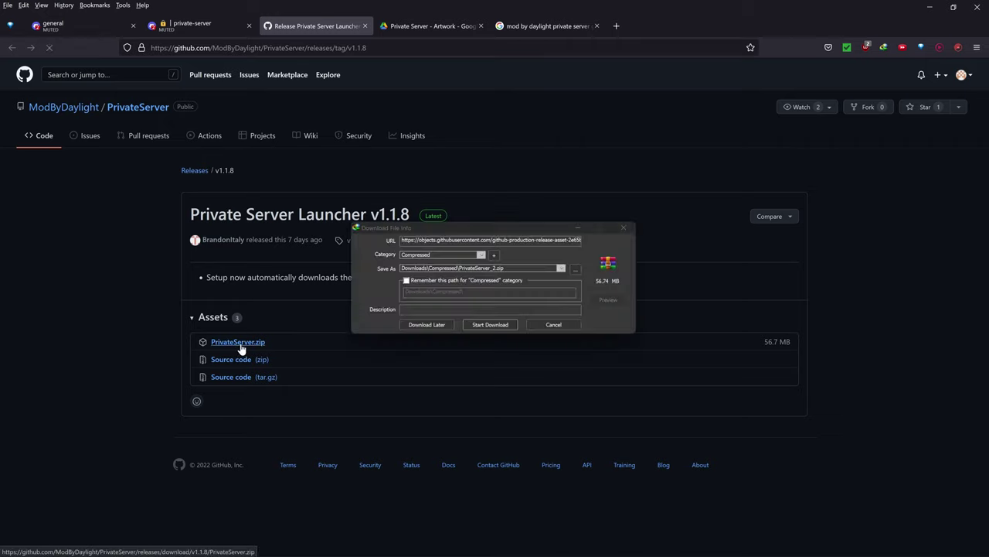
pyautogui.click(630, 226)
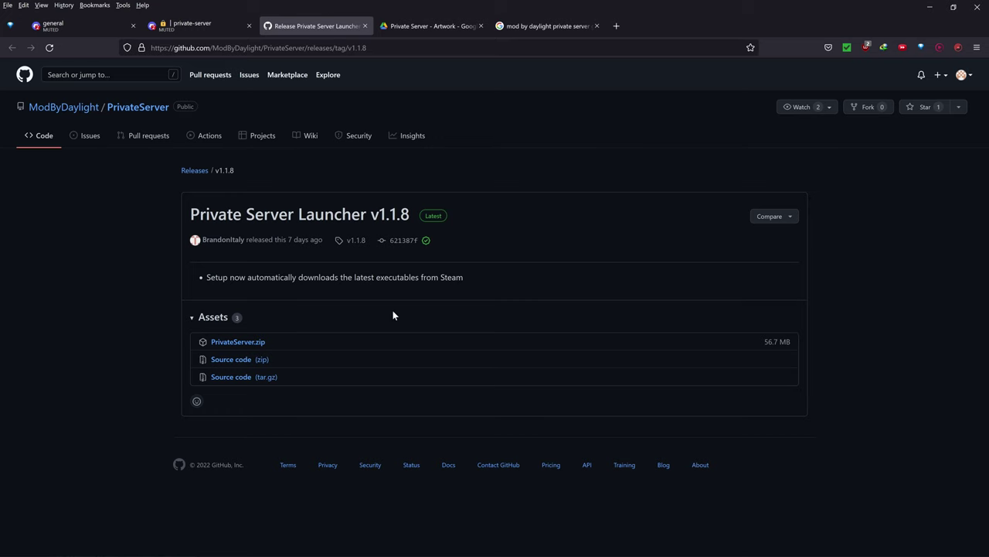
# - View the Google Drive Private Server folder's share link for Unreal Pak.zip, then bring up File Explorer
pyautogui.click(447, 26)
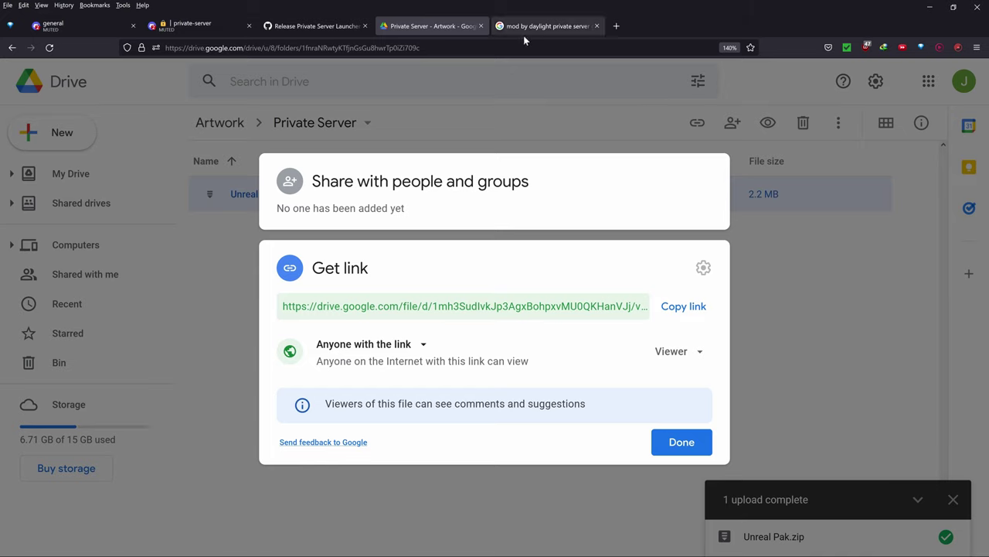
pyautogui.moveTo(355, 552)
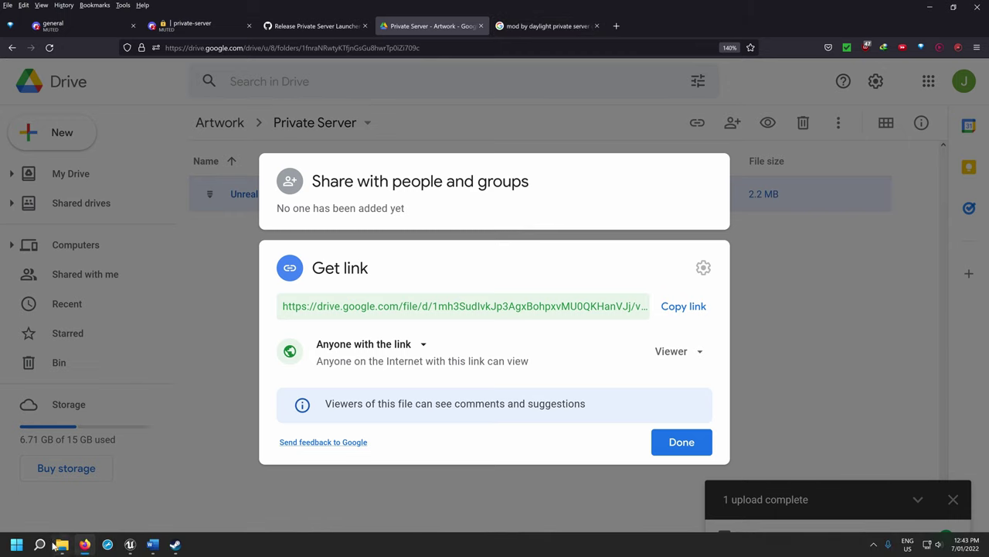
pyautogui.moveTo(62, 546)
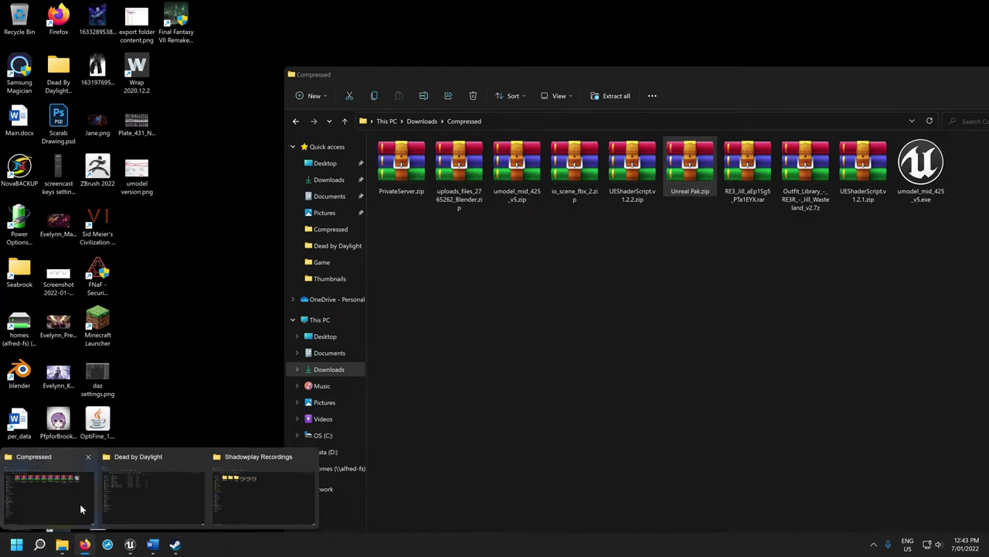
# - Create a new folder named 'Private server' in Downloads\Compressed and open it
pyautogui.click(79, 503)
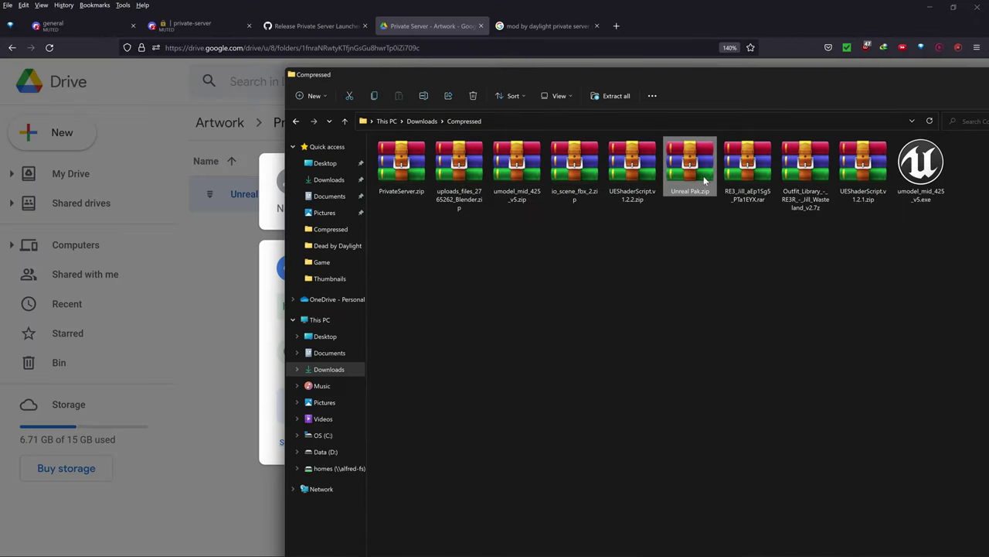
pyautogui.keyDown('ctrl'); pyautogui.click(401, 166); pyautogui.keyUp('ctrl')
pyautogui.rightClick(503, 333)
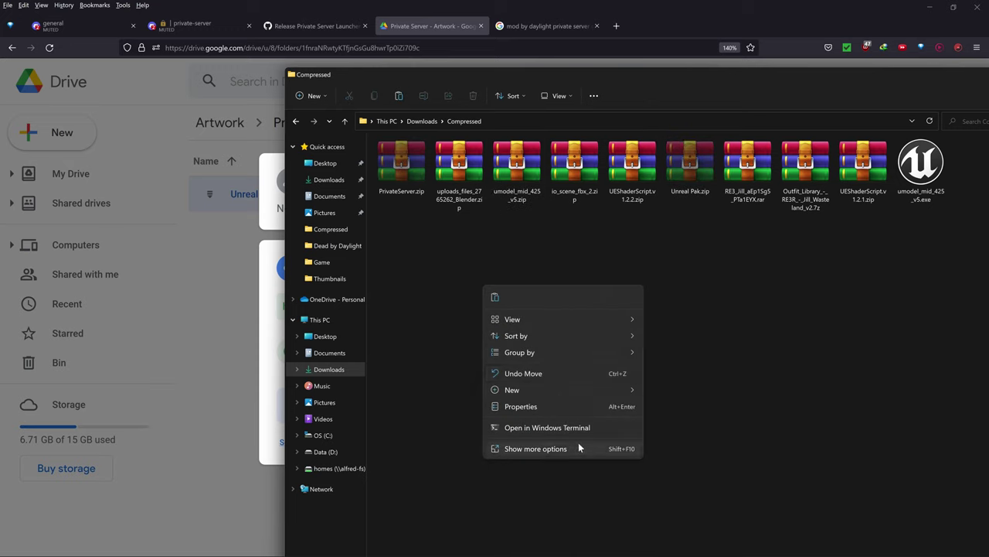
pyautogui.moveTo(586, 390)
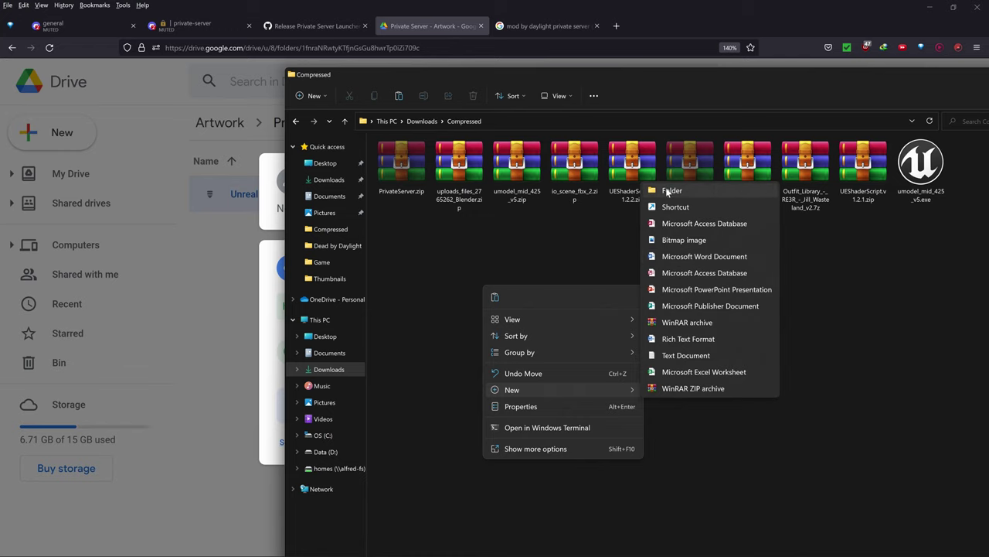
pyautogui.click(669, 191)
pyautogui.write('Privat')
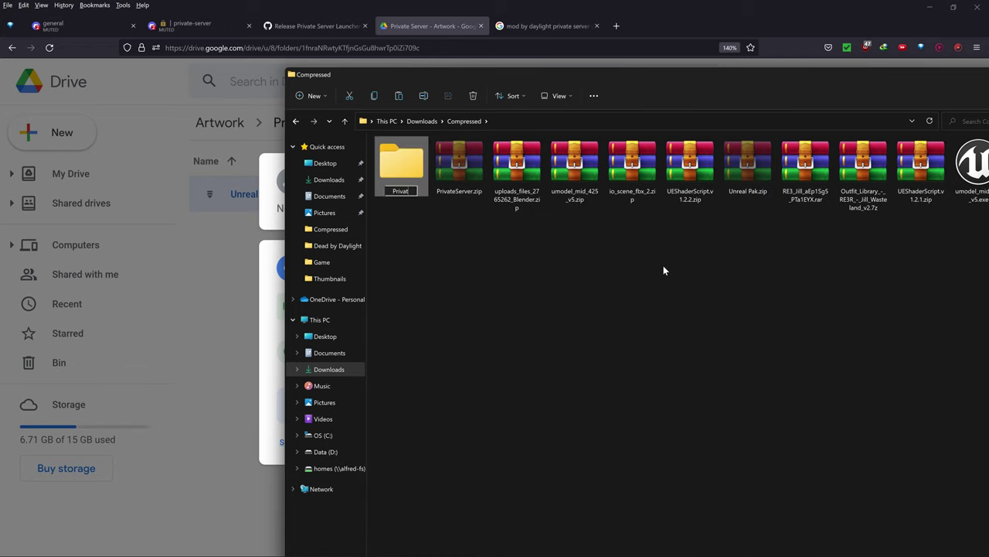
pyautogui.write('e server')
pyautogui.press('Return')
pyautogui.press('Return')
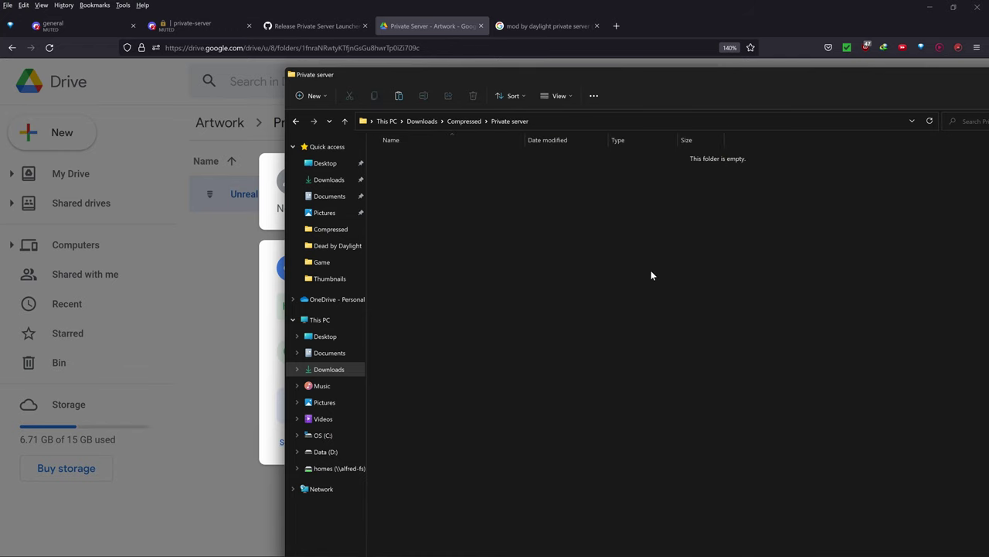
# - Paste PrivateServer.zip and Unreal Pak.zip into the Private server folder and select both
pyautogui.hotkey('ctrl', 'v')
pyautogui.click(502, 243)
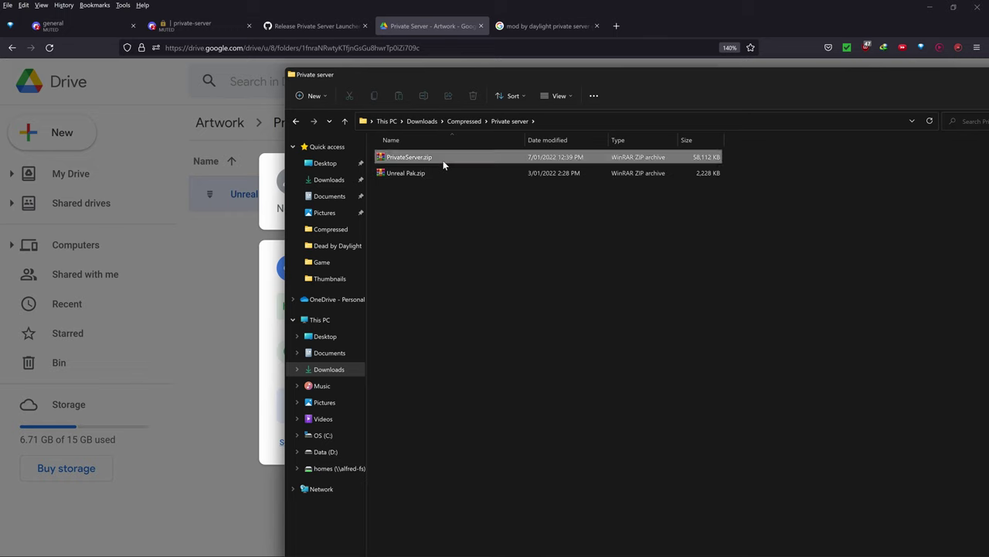
pyautogui.moveTo(536, 226); pyautogui.dragTo(418, 161)
# - Create a 'Private Server' subfolder inside the Private server folder
pyautogui.click(420, 161)
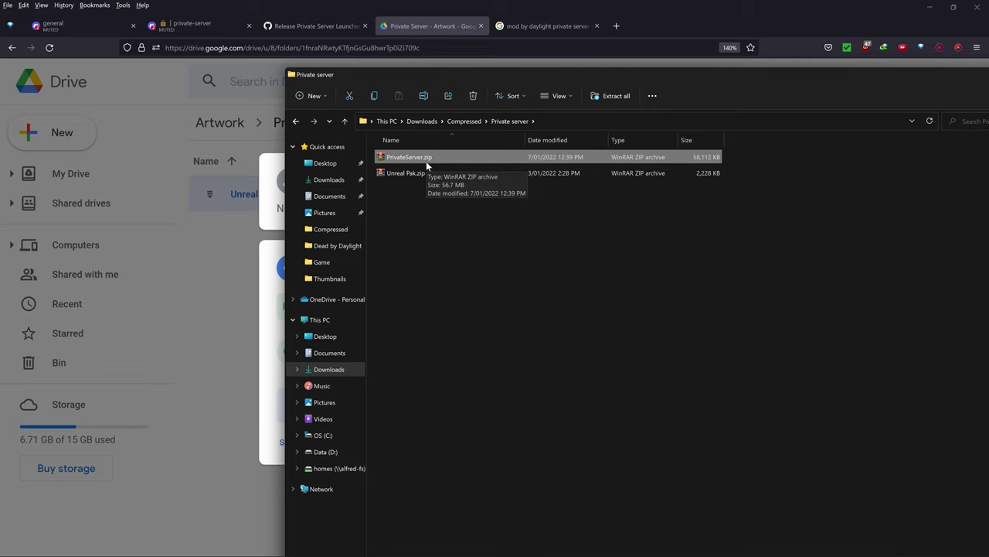
pyautogui.rightClick(421, 213)
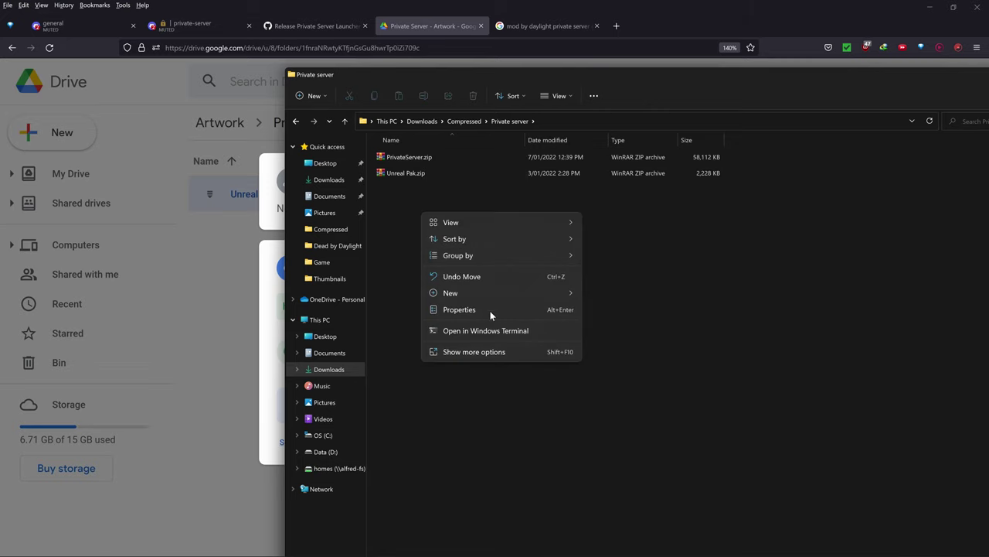
pyautogui.moveTo(510, 290)
pyautogui.click(636, 298)
pyautogui.write('P')
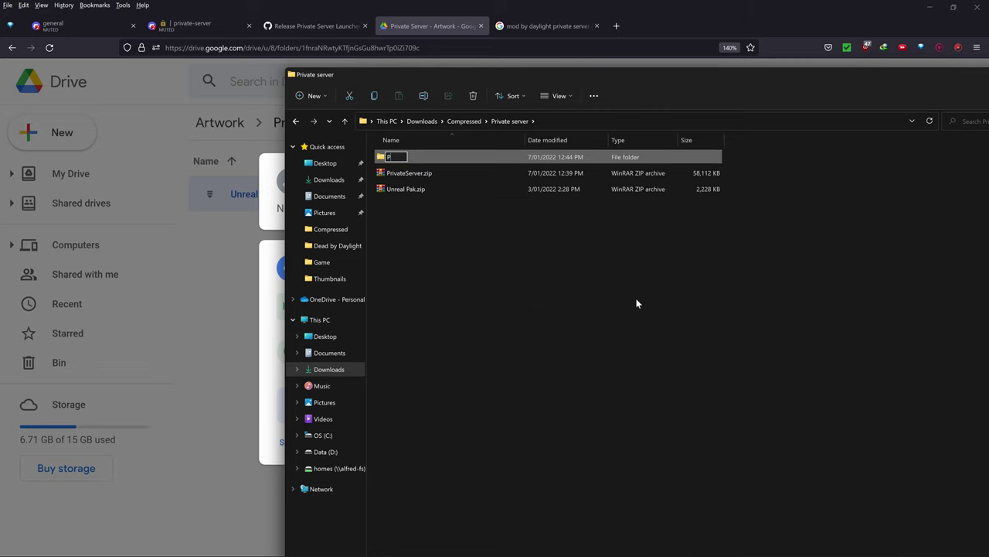
pyautogui.write('rivate Server')
pyautogui.press('Return')
# - Add another new folder and rename it 'Unreal Pak'
pyautogui.rightClick(488, 246)
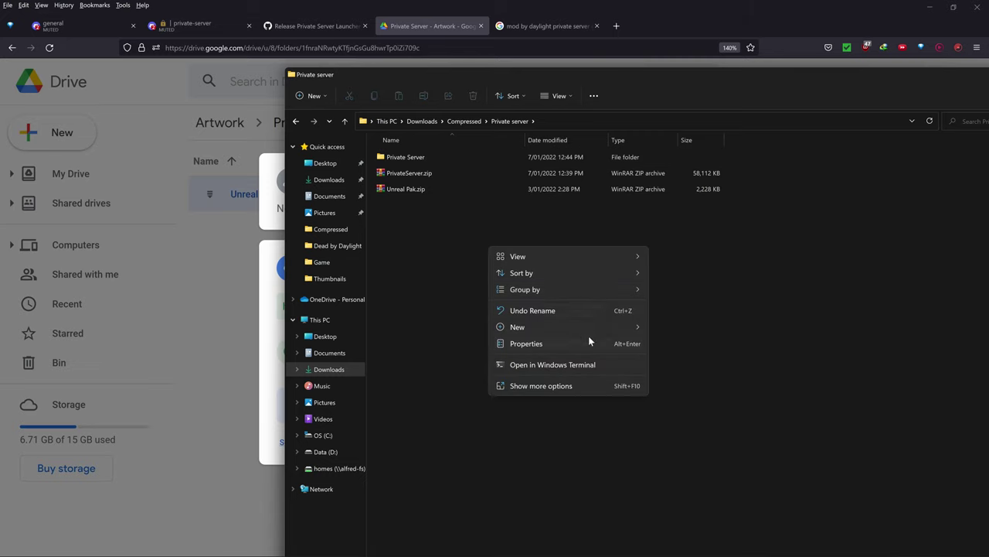
pyautogui.moveTo(588, 328)
pyautogui.click(683, 331)
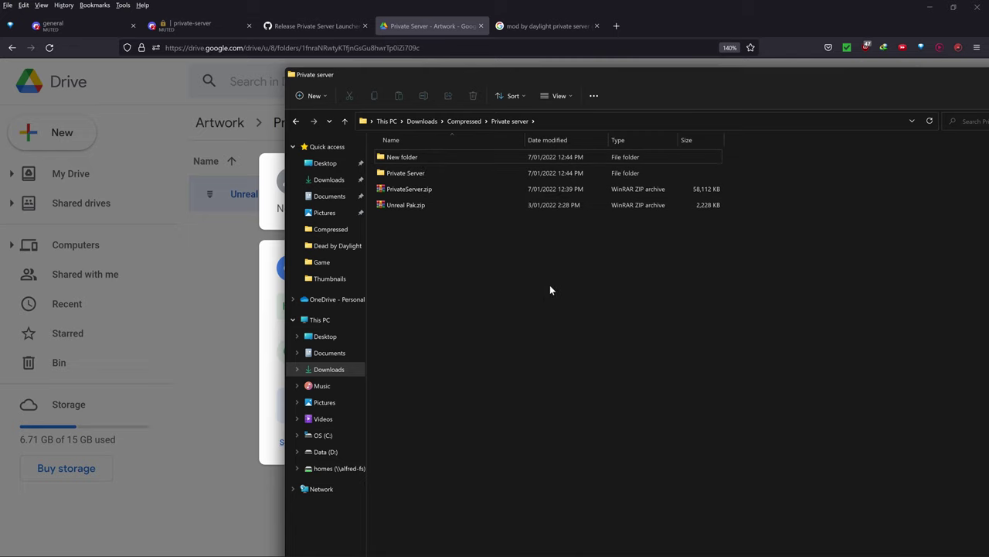
pyautogui.rightClick(408, 159)
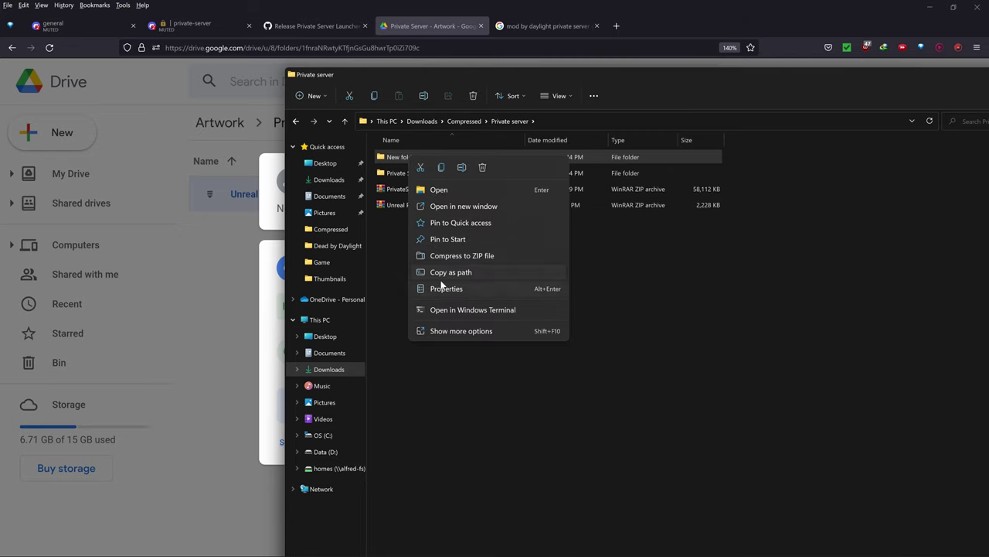
pyautogui.click(461, 168)
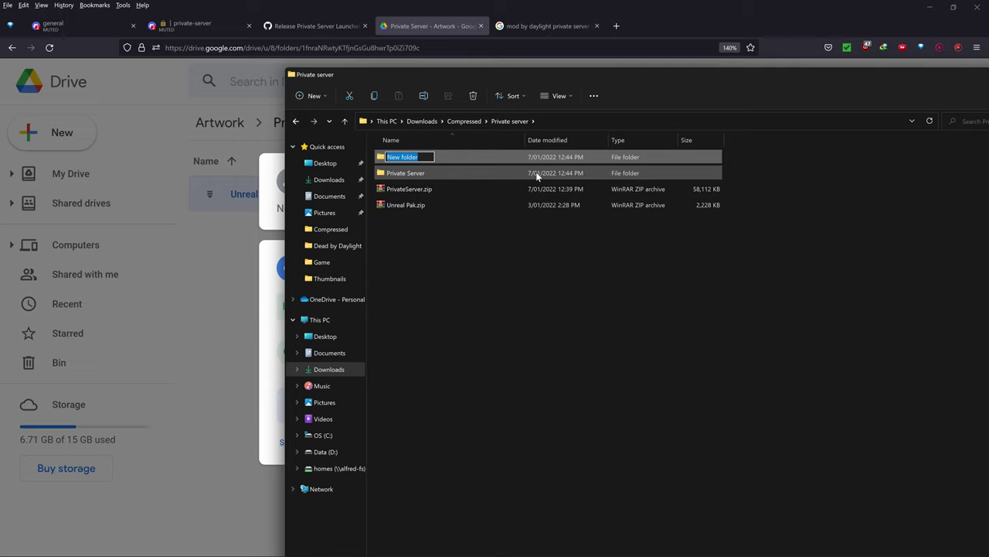
pyautogui.write('Unreal Pak')
pyautogui.press('Return')
# - Extract PrivateServer.zip inside the Private Server subfolder with WinRAR's Extract Here
pyautogui.click(503, 193)
pyautogui.doubleClick(460, 156)
pyautogui.click(511, 122)
pyautogui.doubleClick(439, 160)
pyautogui.click(446, 159)
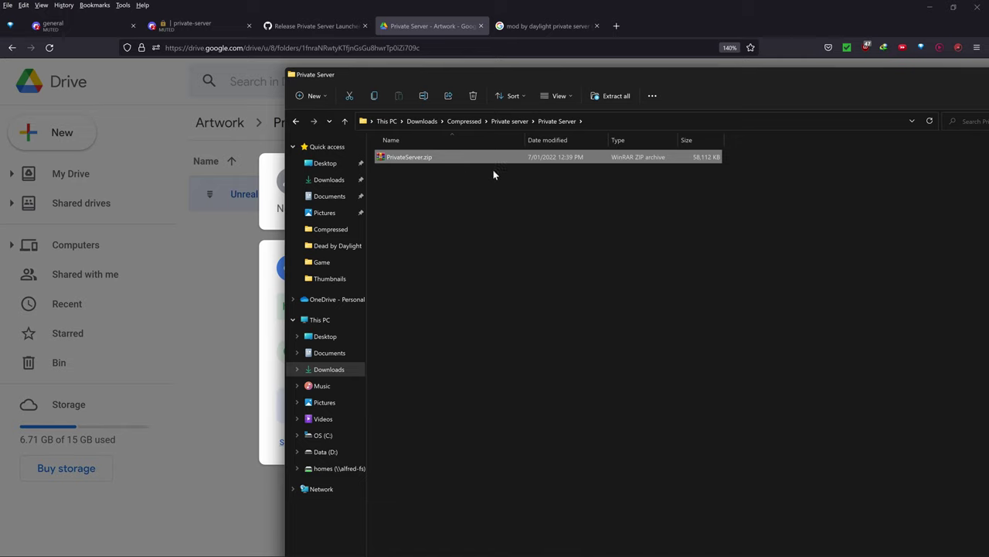
pyautogui.rightClick(458, 159)
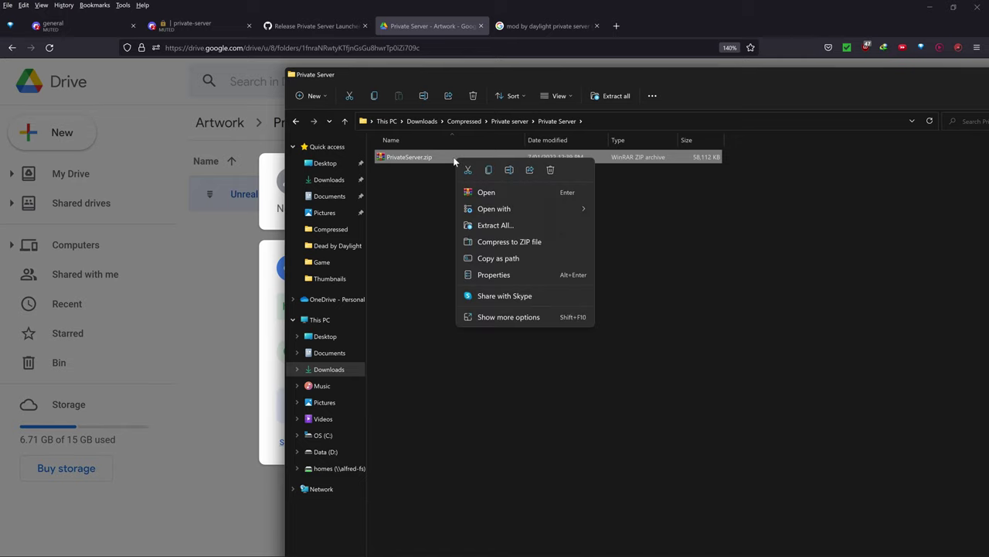
pyautogui.click(571, 318)
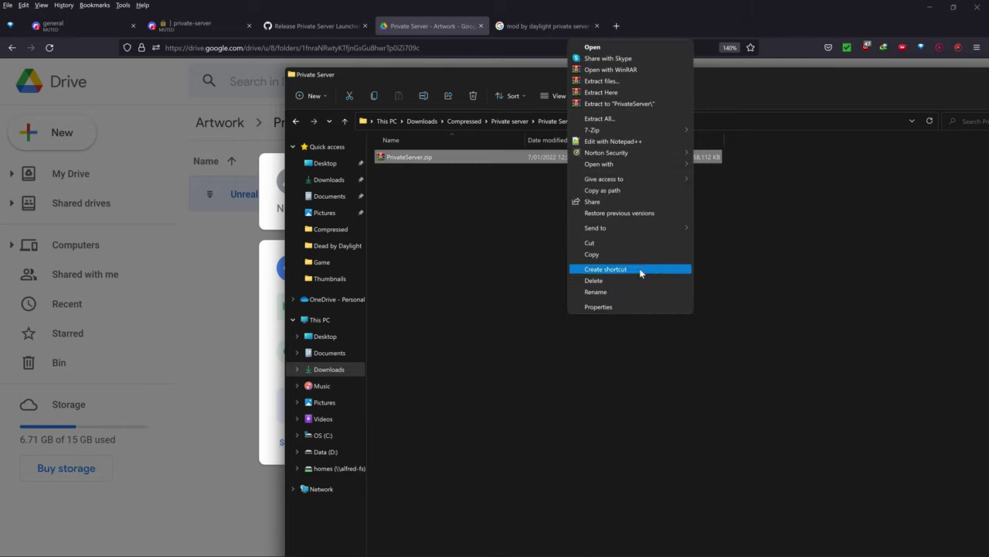
pyautogui.click(643, 93)
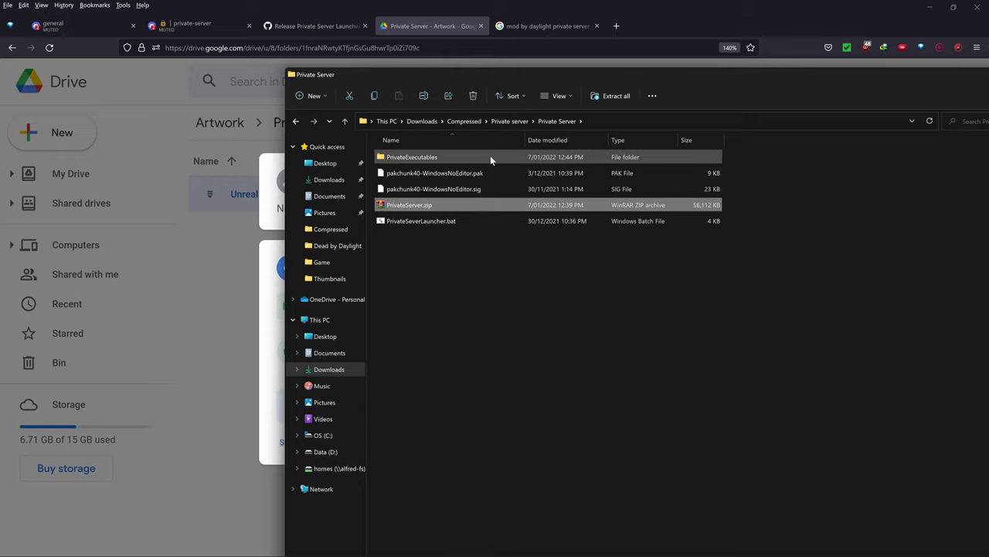
# - Move Unreal Pak.zip into the Unreal Pak folder and extract it there with Extract Here
pyautogui.click(512, 121)
pyautogui.click(434, 190)
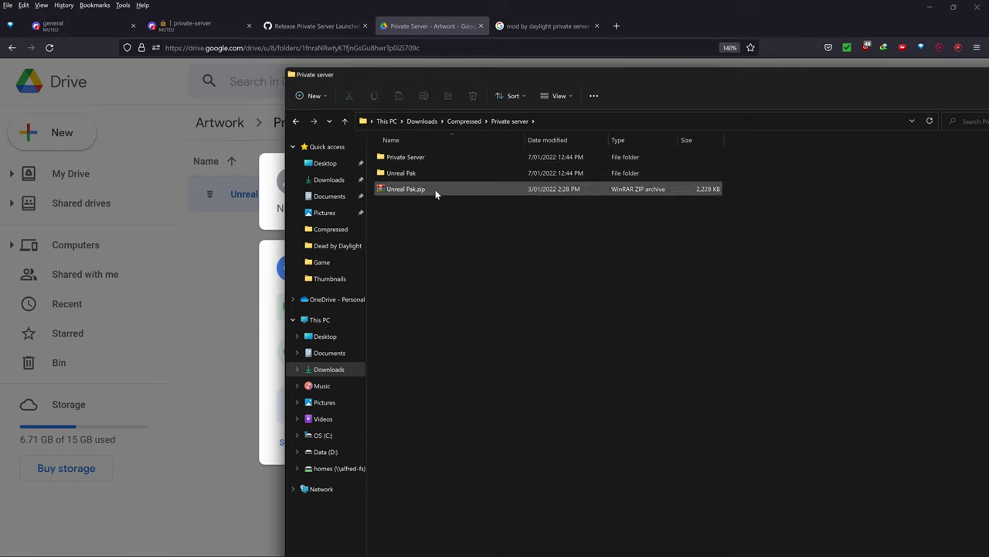
pyautogui.moveTo(425, 189); pyautogui.dragTo(452, 173)
pyautogui.doubleClick(457, 173)
pyautogui.click(438, 163)
pyautogui.rightClick(438, 163)
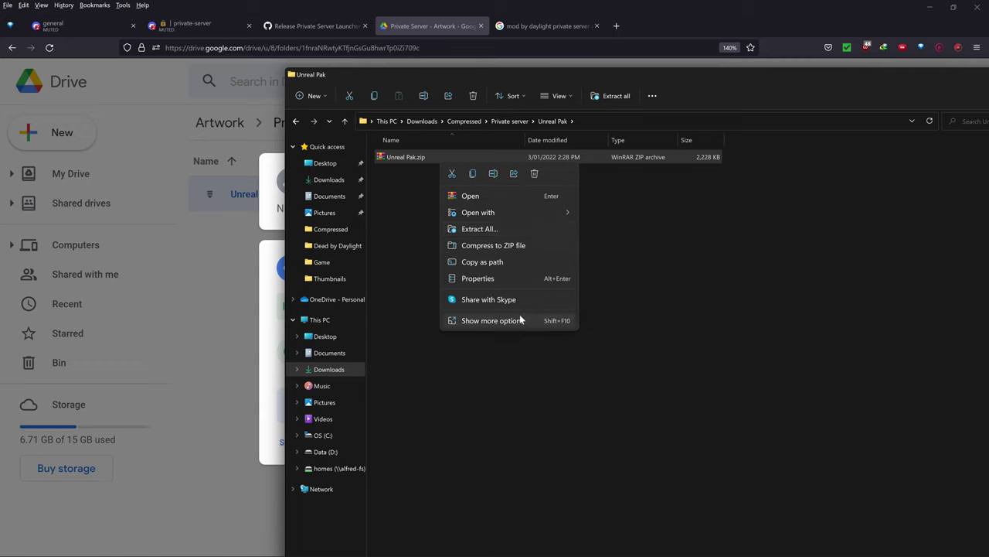
pyautogui.click(492, 320)
pyautogui.click(554, 94)
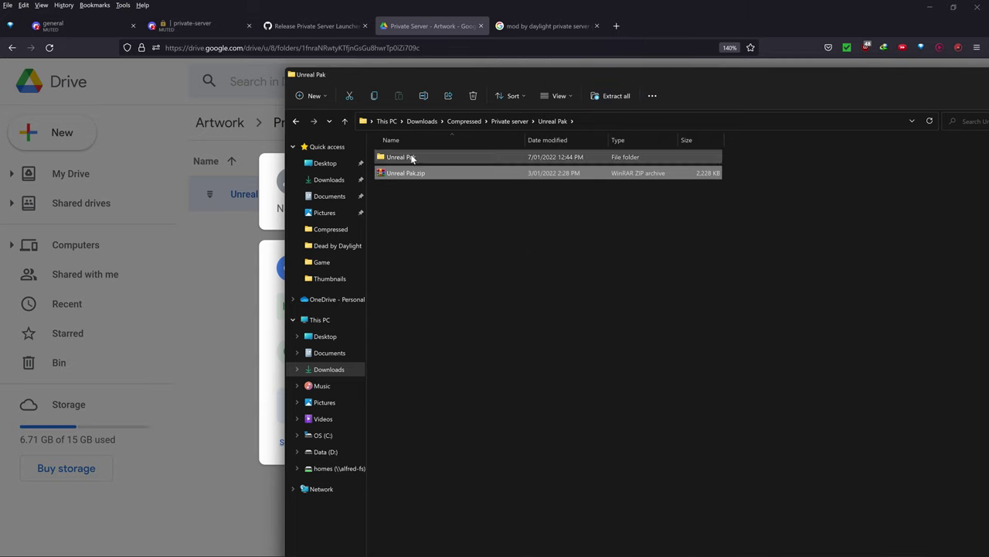
# - Cut the extracted Unreal Pak folder, check the Unreal Pak contents, then open the Private Server folder
pyautogui.click(428, 157)
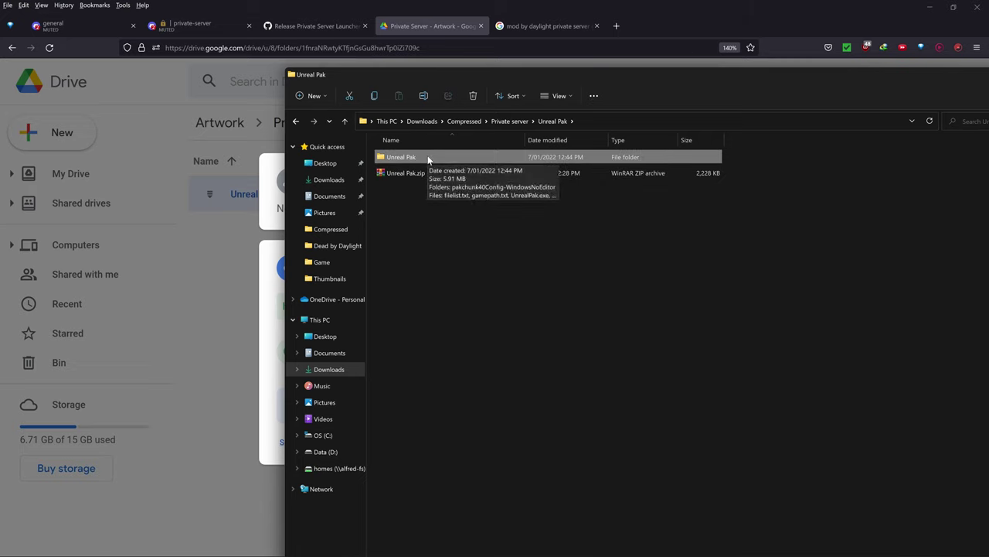
pyautogui.hotkey('ctrl', 'x')
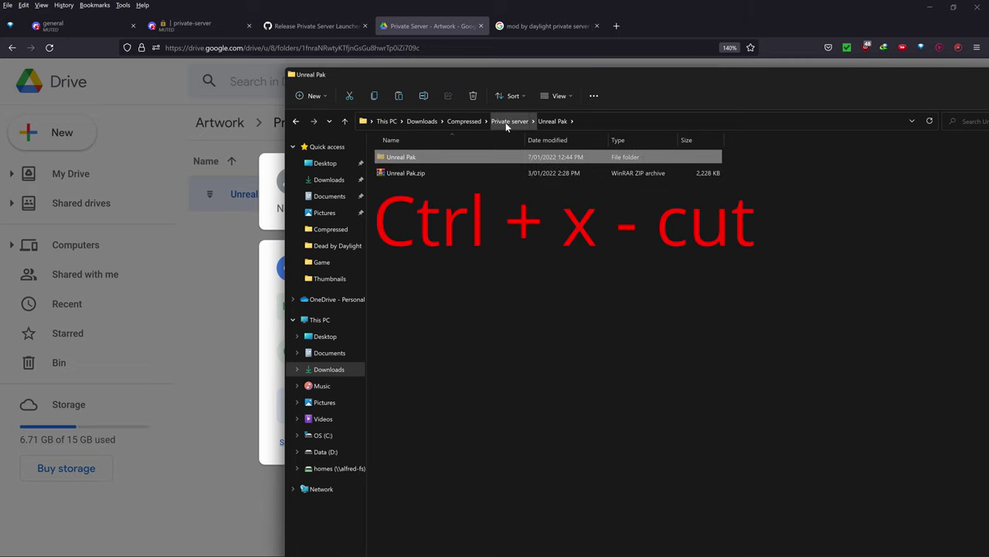
pyautogui.click(505, 121)
pyautogui.doubleClick(410, 174)
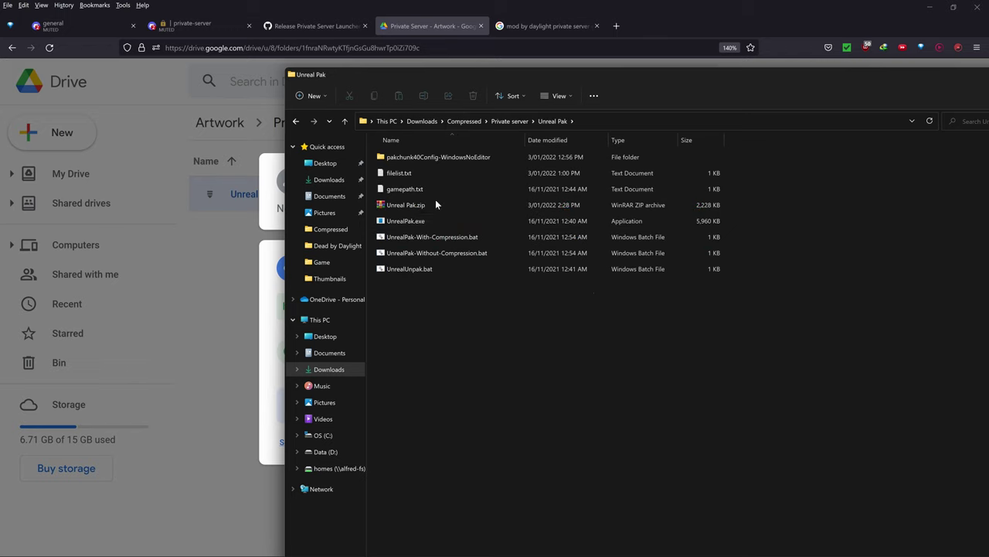
pyautogui.click(499, 121)
pyautogui.doubleClick(432, 157)
# - Run PrivateSeverLauncher.bat, confirm the install path with Y, and dismiss Steam's missing-executable error
pyautogui.doubleClick(438, 222)
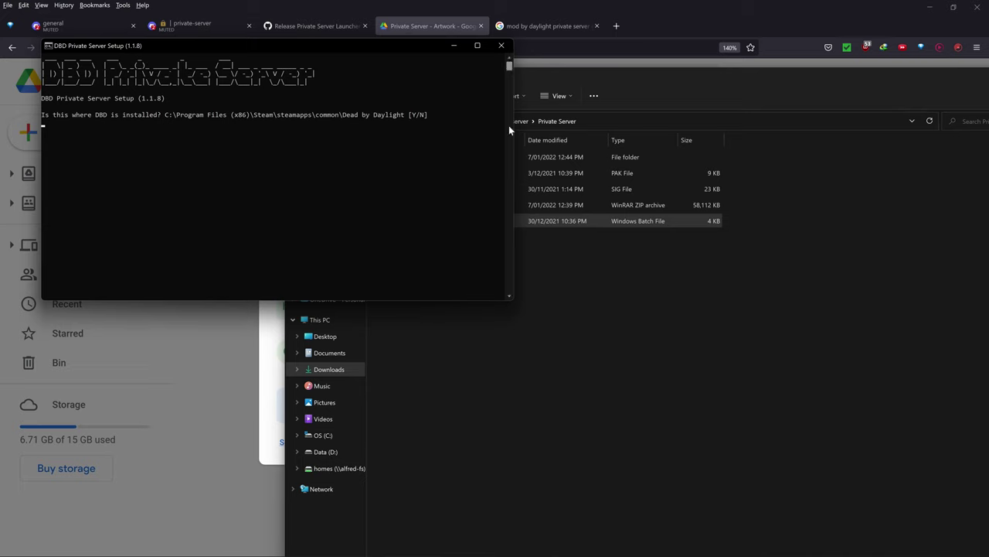
pyautogui.write('Y')
pyautogui.press('Return')
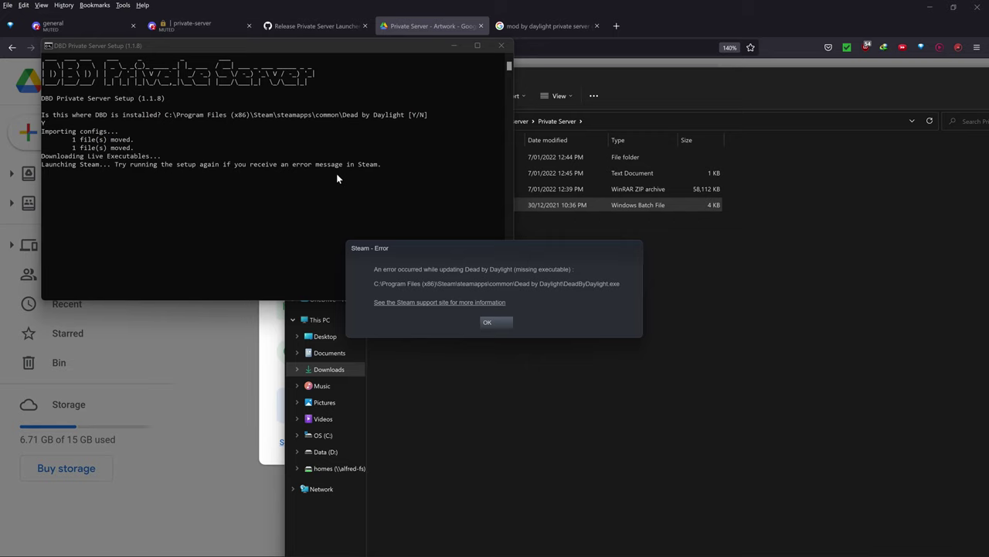
pyautogui.click(489, 322)
pyautogui.click(499, 325)
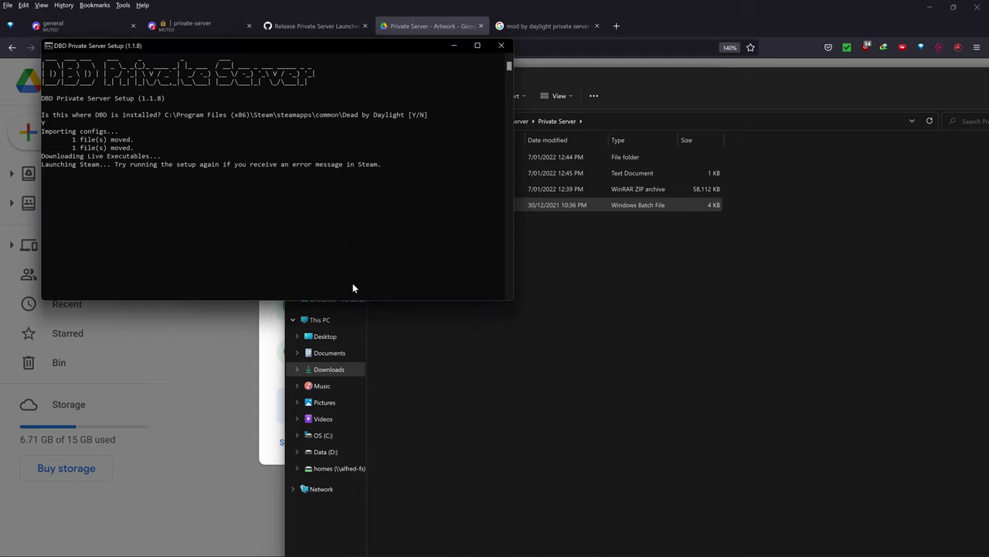
# - Relaunch the setup, run option 3 until Setup Complete, close Steam's Ready prompt, then relaunch it again
pyautogui.click(500, 47)
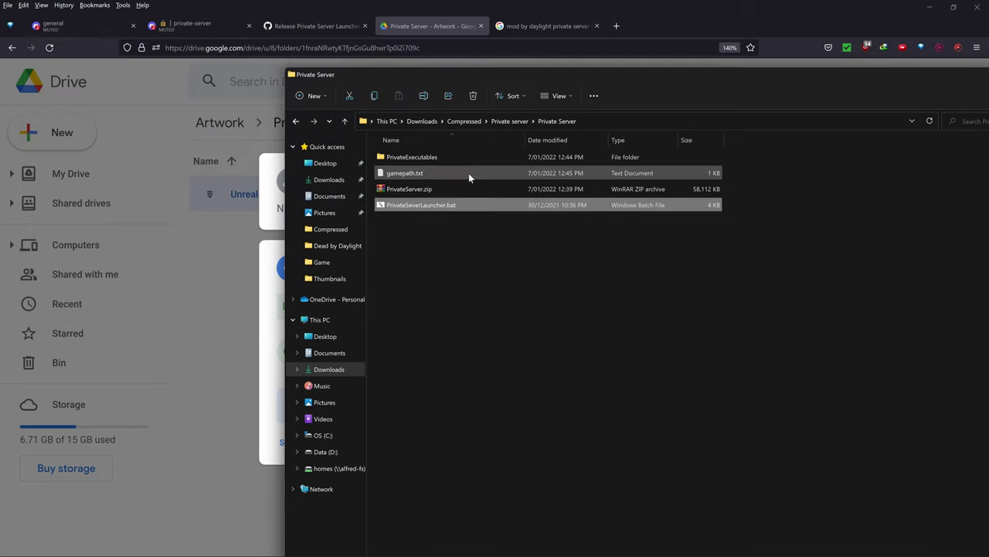
pyautogui.doubleClick(445, 205)
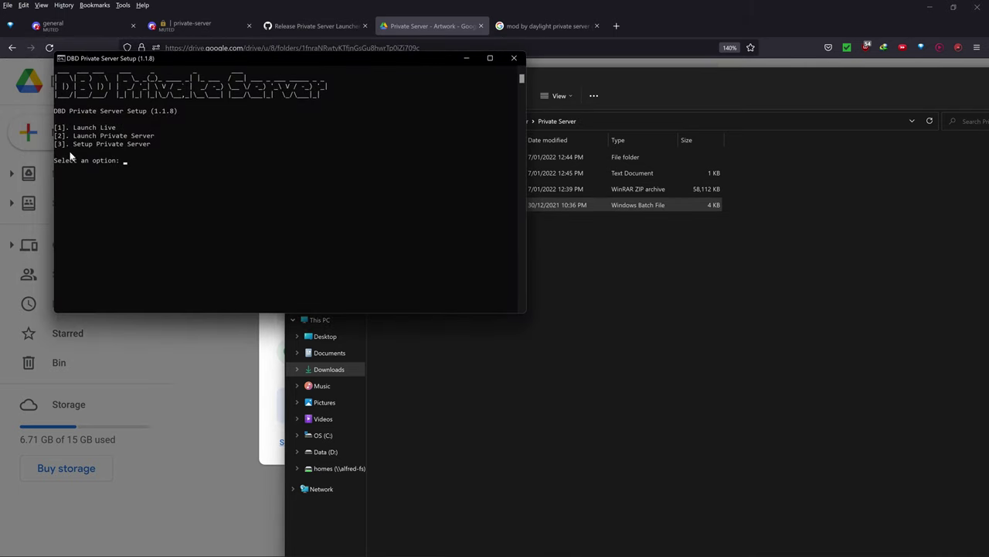
pyautogui.write('3')
pyautogui.press('Return')
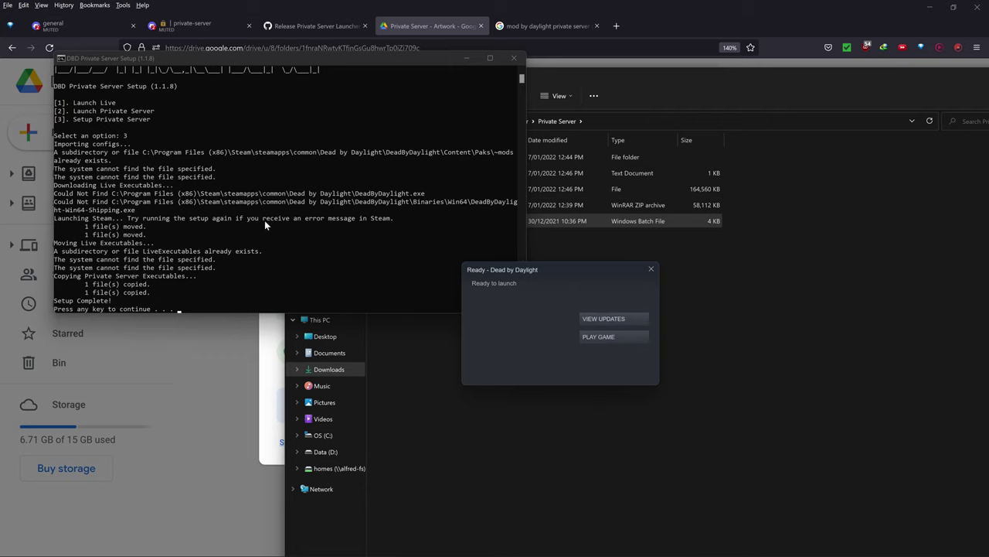
pyautogui.click(510, 62)
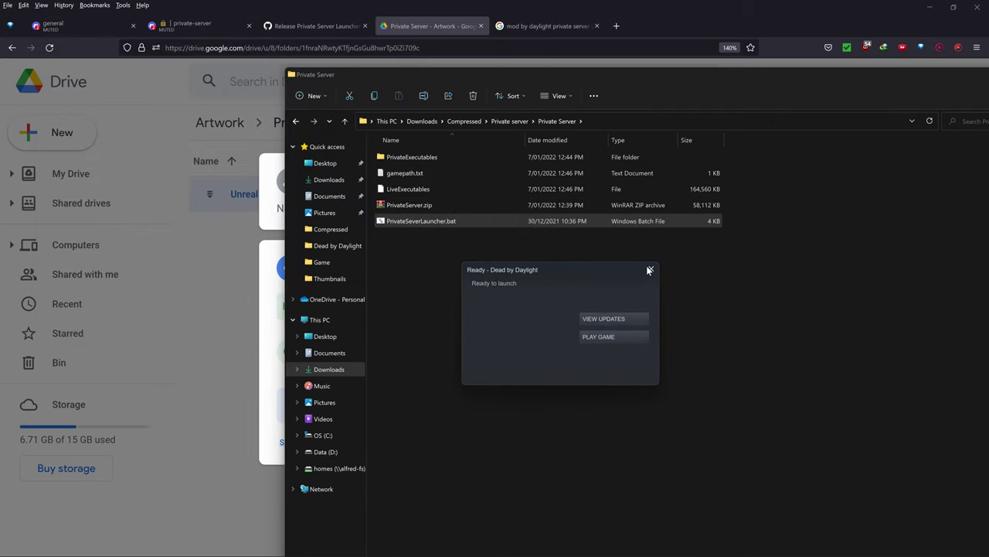
pyautogui.click(649, 270)
pyautogui.doubleClick(504, 220)
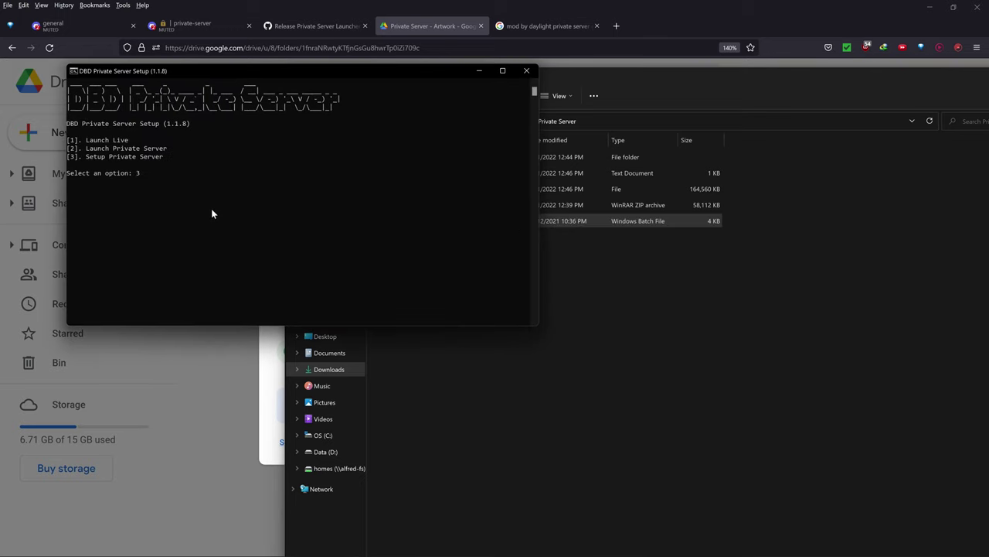
pyautogui.press('BackSpace')
# - Close the console, open Unreal Pak > pakchunk40Config-WindowsNoEditor, then switch to the private-server Discord tab
pyautogui.click(524, 71)
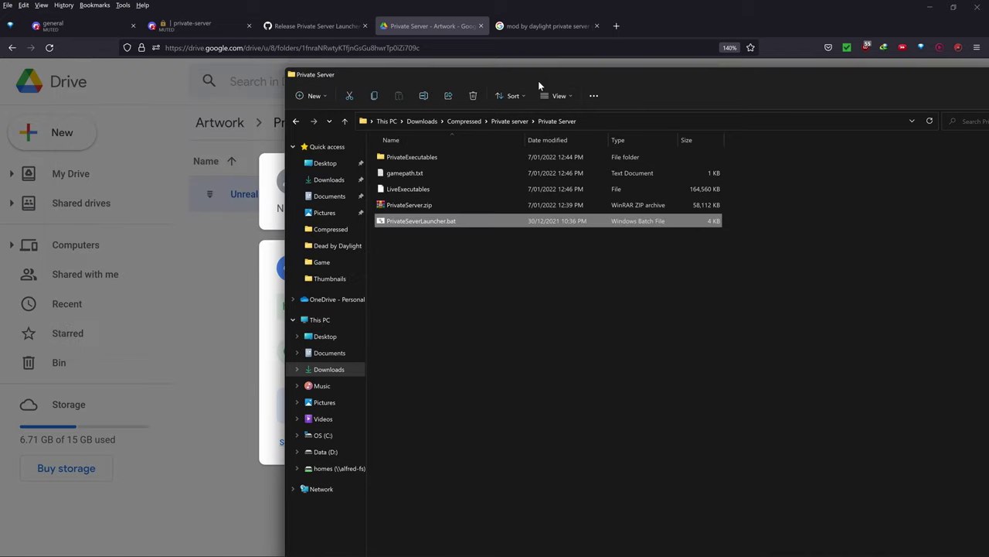
pyautogui.click(514, 120)
pyautogui.doubleClick(470, 172)
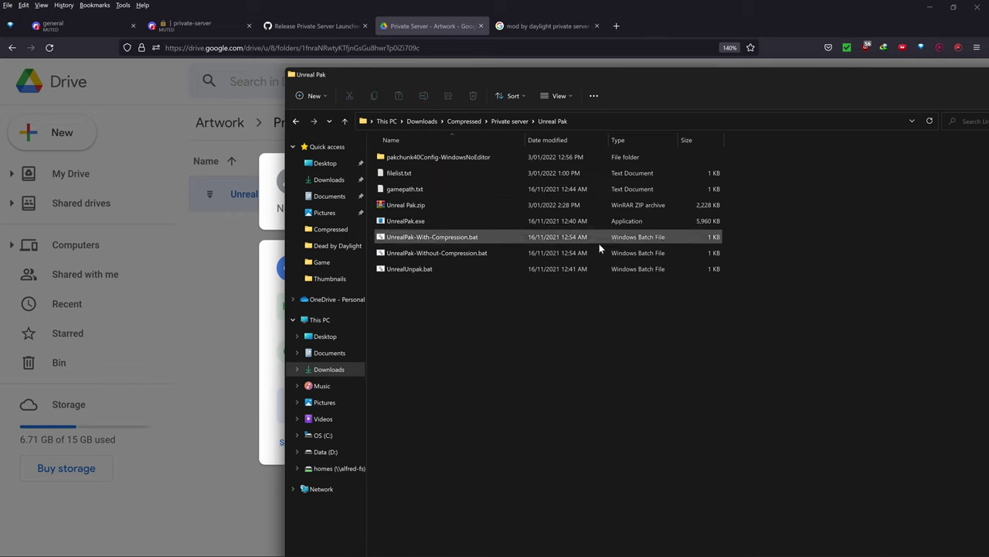
pyautogui.doubleClick(539, 159)
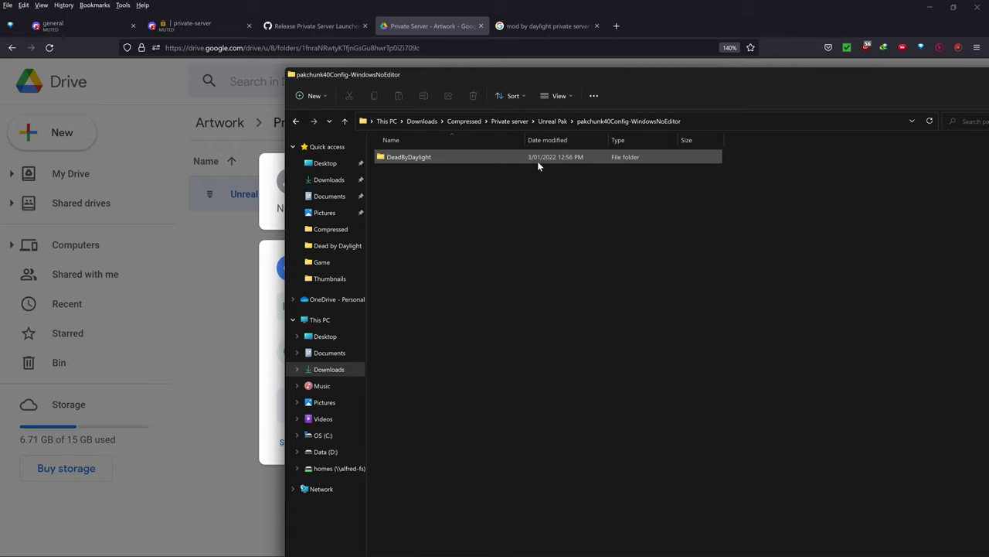
pyautogui.click(199, 22)
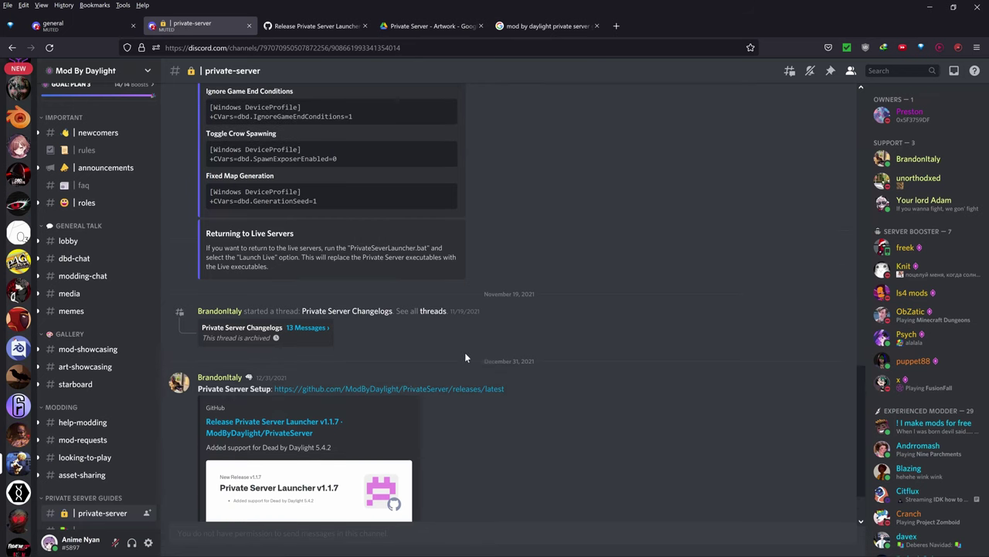
# - Scroll to Config Edits and mark the Unlock All Cosmetics config lines
pyautogui.scroll(7, 446, 338)
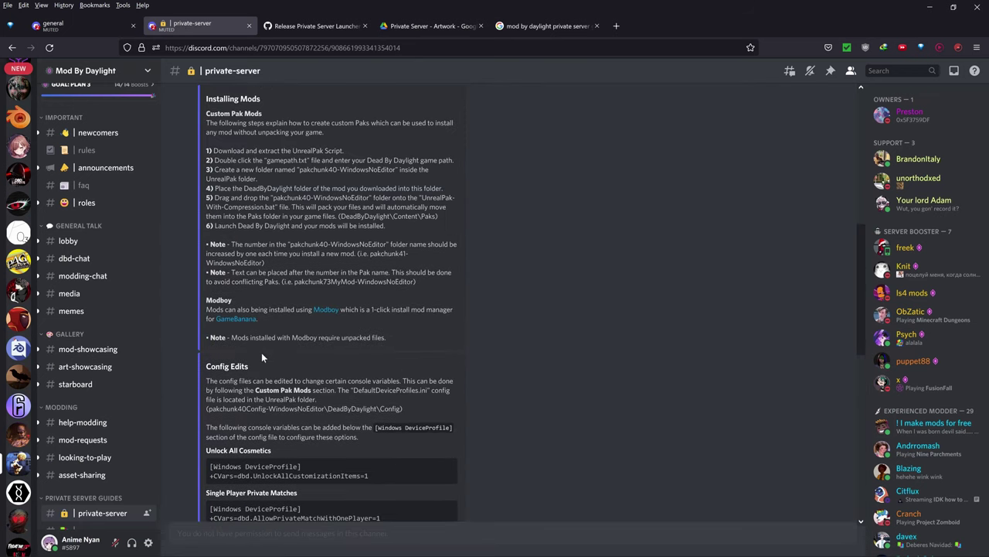
pyautogui.scroll(3, 262, 351)
pyautogui.scroll(-4, 235, 276)
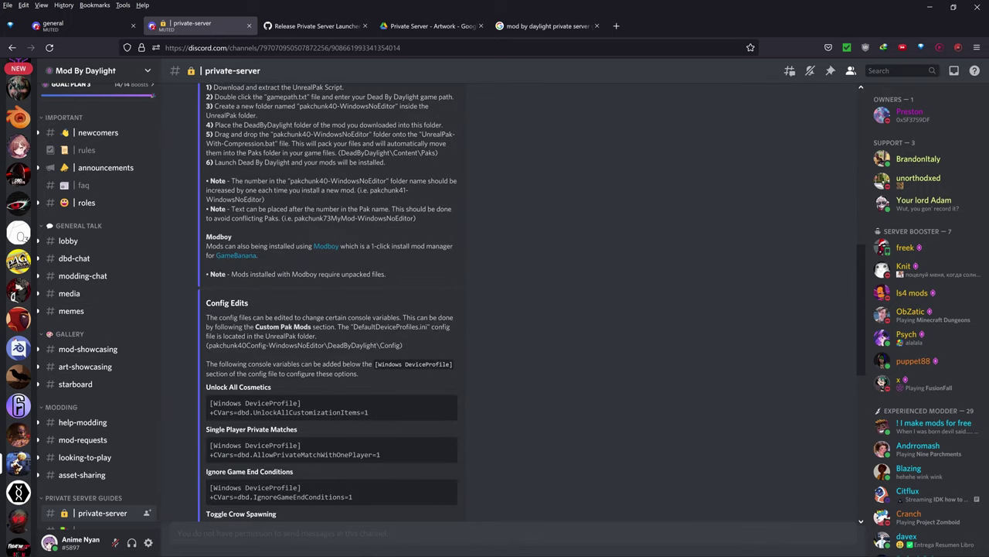
pyautogui.scroll(2, 209, 348)
pyautogui.scroll(-4, 209, 347)
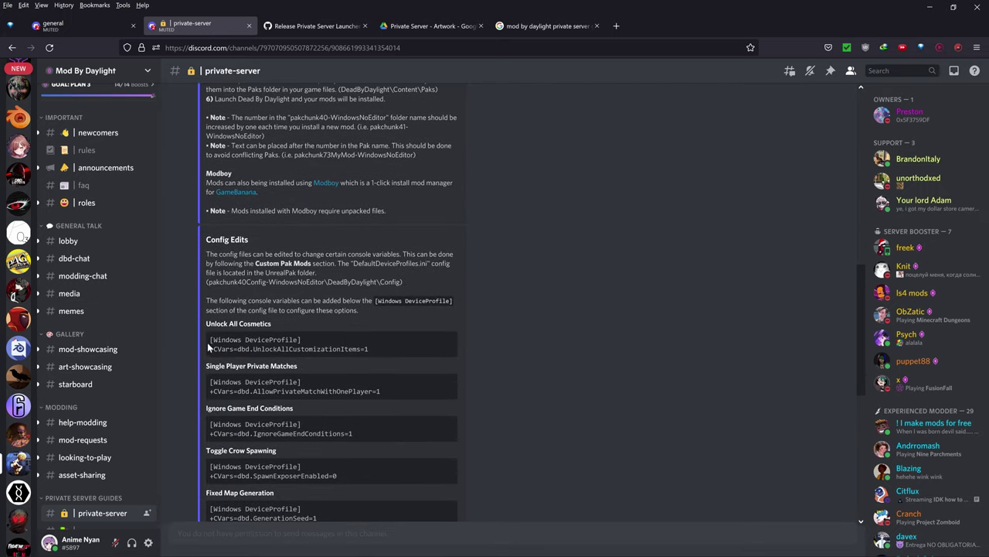
pyautogui.moveTo(208, 343); pyautogui.dragTo(417, 356)
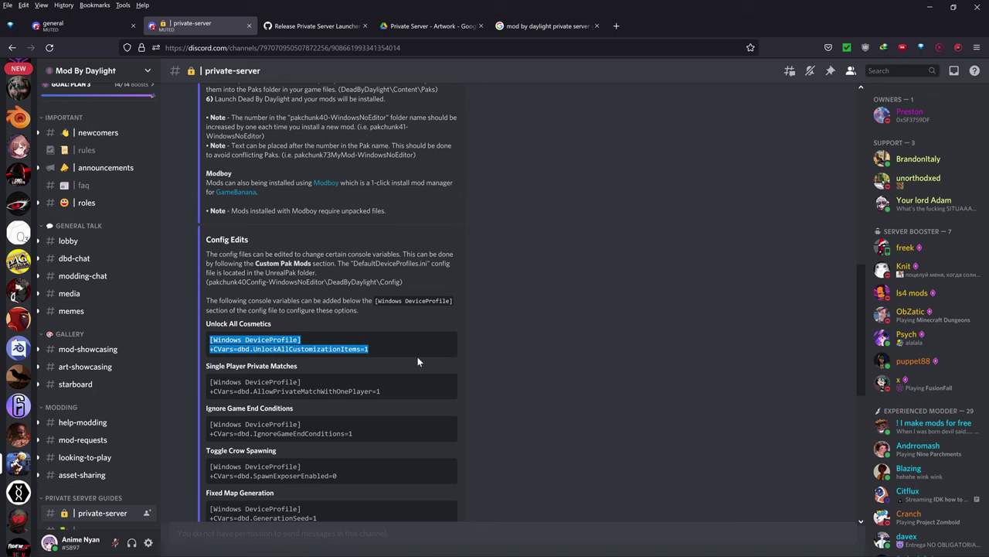
pyautogui.click(411, 351)
# - Mark the UnlockAllCustomizationItems, single-player private match and IgnoreGameEndConditions lines
pyautogui.scroll(-3, 412, 351)
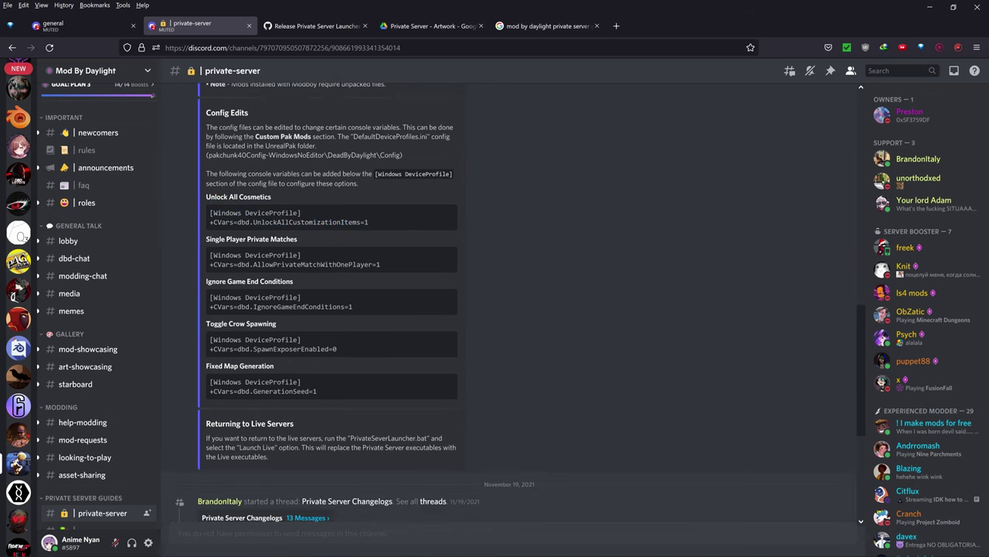
pyautogui.moveTo(254, 222); pyautogui.dragTo(358, 222)
pyautogui.moveTo(269, 264); pyautogui.dragTo(423, 265)
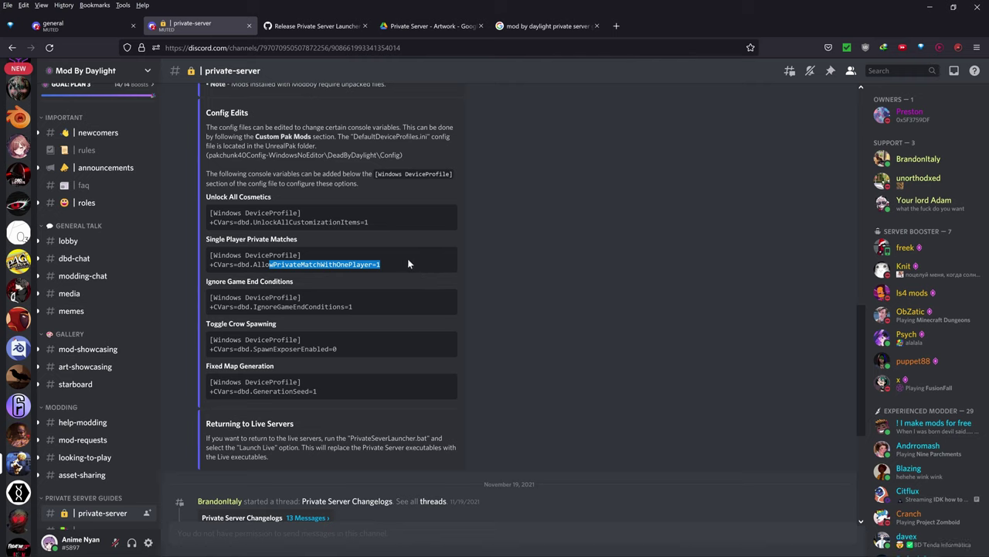
pyautogui.click(362, 272)
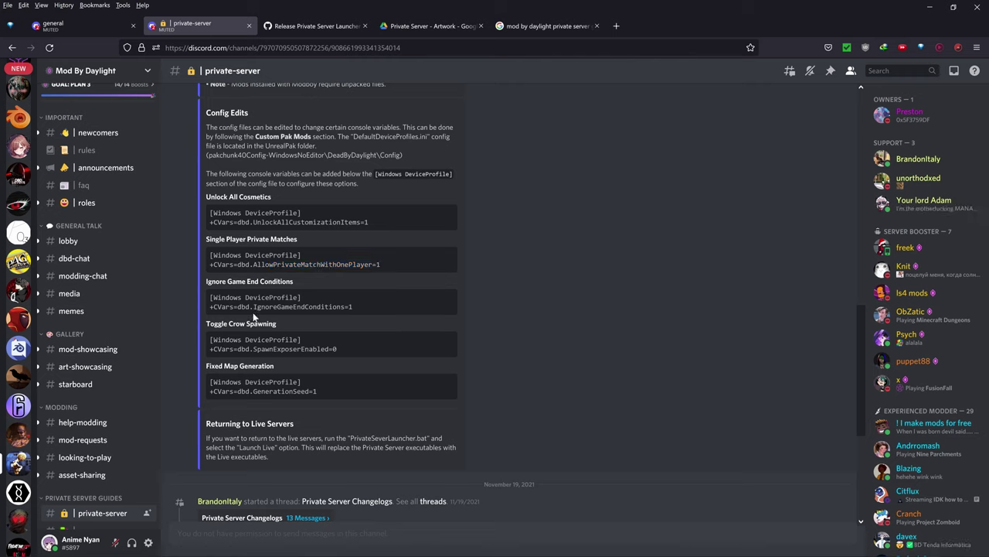
pyautogui.moveTo(209, 307); pyautogui.dragTo(369, 304)
pyautogui.click(368, 304)
# - Scroll further and mark the IgnoreGameEndConditions setting and the Toggle Crow Spawning line
pyautogui.scroll(-2, 365, 305)
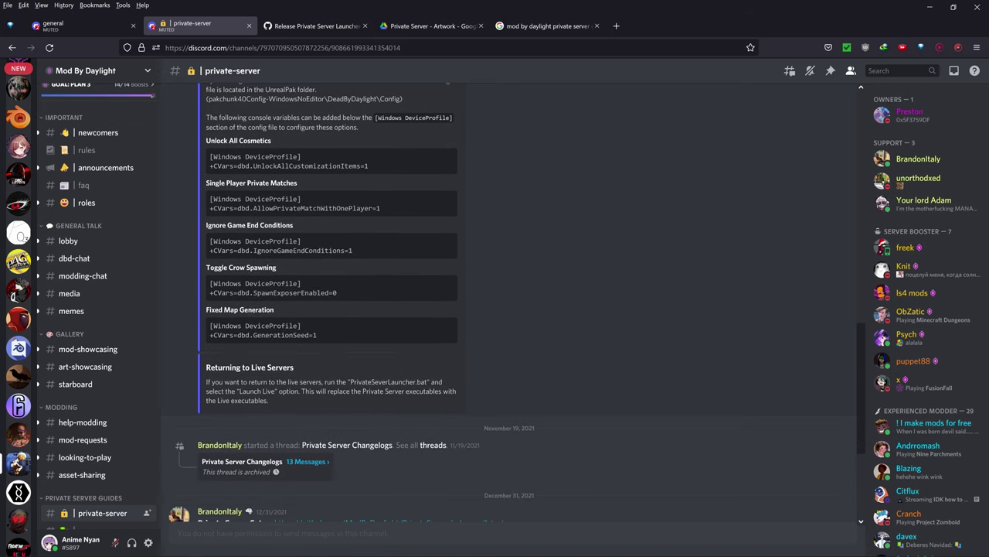
pyautogui.moveTo(253, 250); pyautogui.dragTo(383, 255)
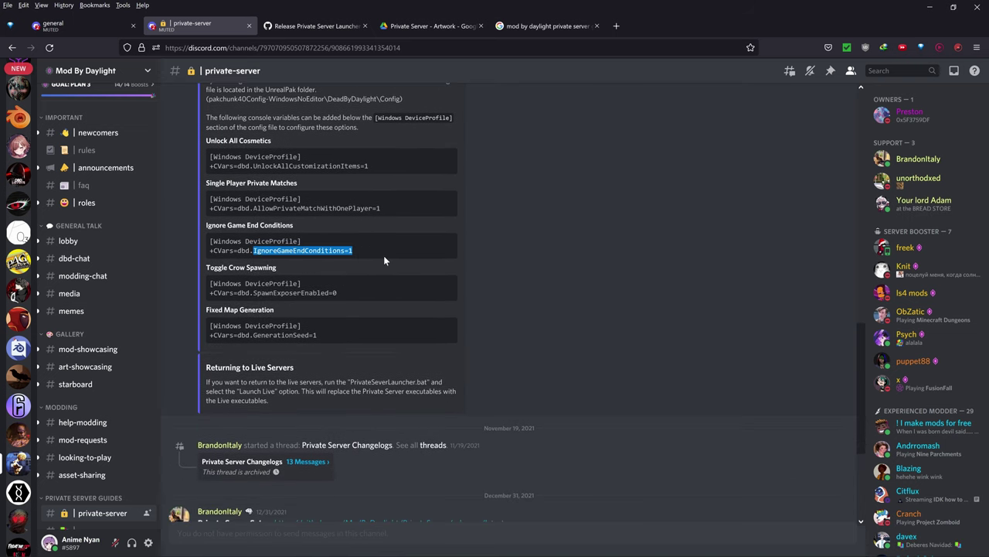
pyautogui.click(384, 255)
pyautogui.moveTo(252, 251); pyautogui.dragTo(372, 252)
pyautogui.click(372, 252)
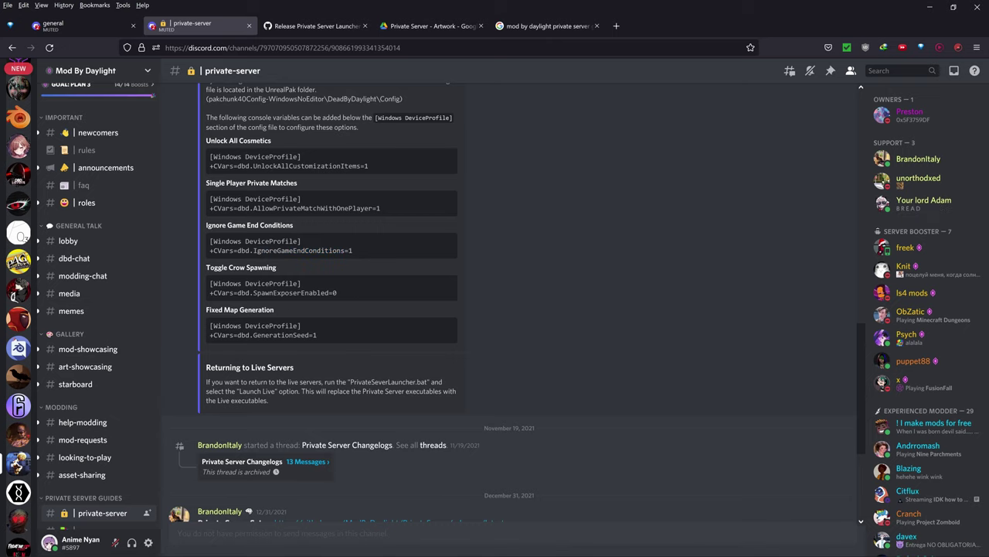
pyautogui.moveTo(210, 292); pyautogui.dragTo(365, 290)
# - Bring back the folder window, browse into DeadByDaylight > Config, then go back up to Unreal Pak
pyautogui.hotkey('alt', 'Tab')
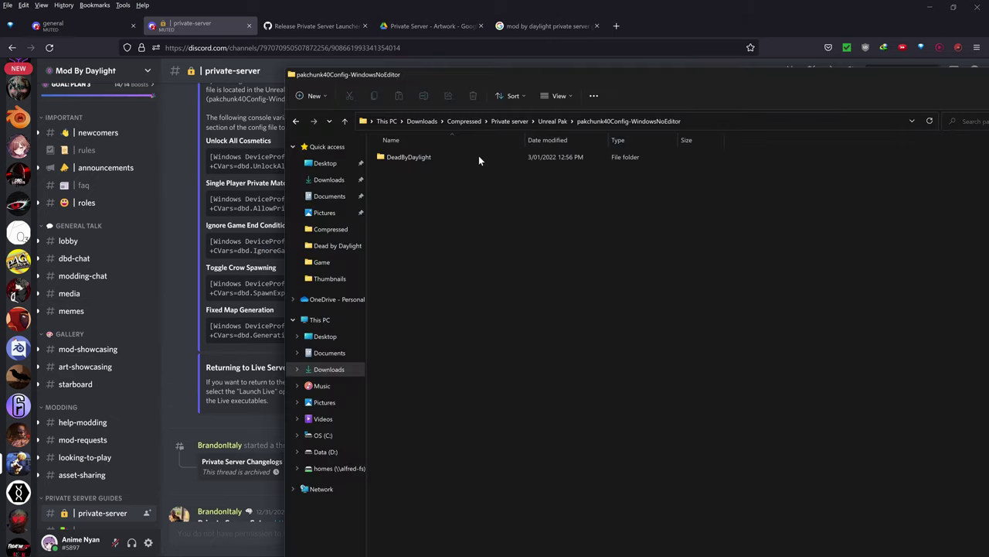
pyautogui.click(438, 157)
pyautogui.doubleClick(438, 158)
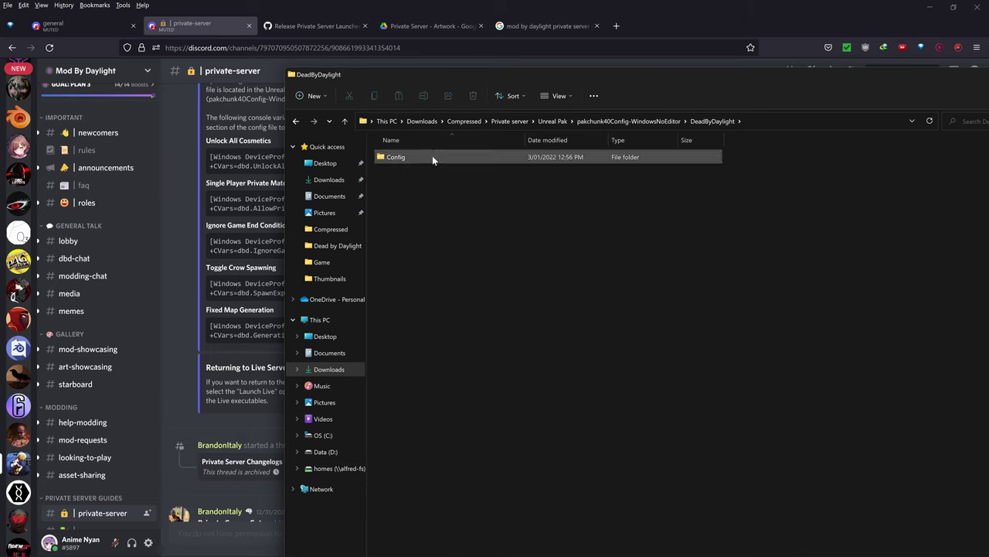
pyautogui.doubleClick(432, 156)
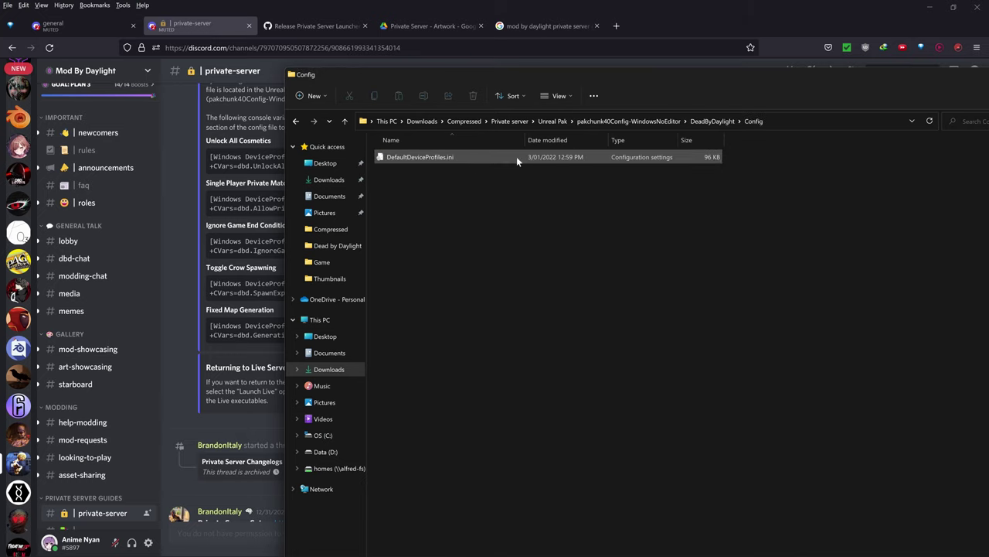
pyautogui.click(553, 122)
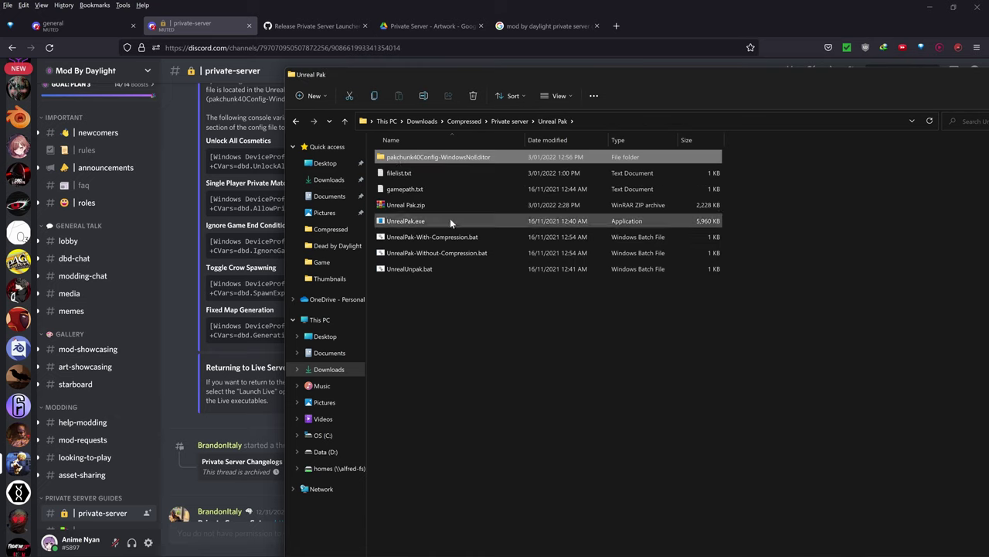
# - Open DefaultDeviceProfiles.ini from pakchunk40Config-WindowsNoEditor > DeadByDaylight > Config in Notepad
pyautogui.doubleClick(484, 158)
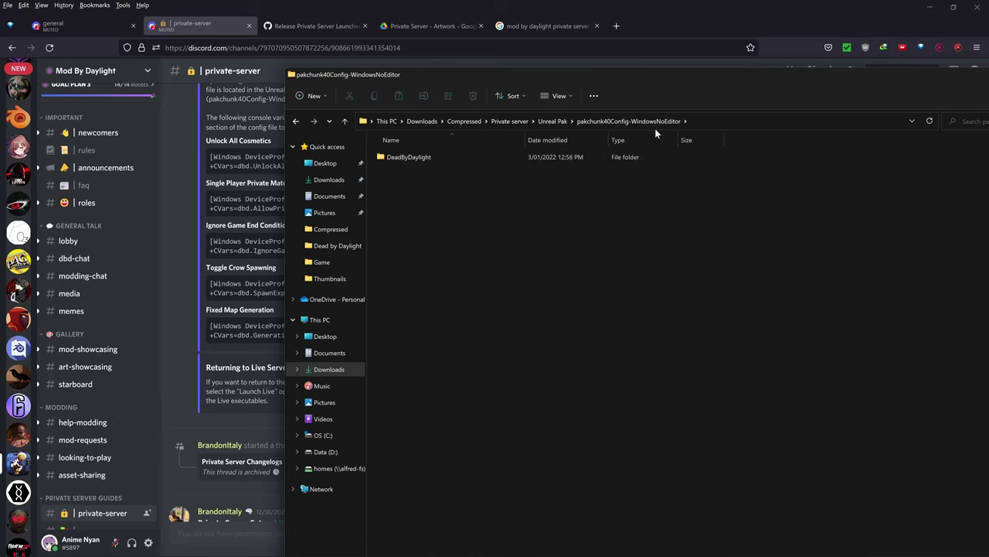
pyautogui.doubleClick(484, 159)
pyautogui.doubleClick(486, 158)
pyautogui.click(425, 160)
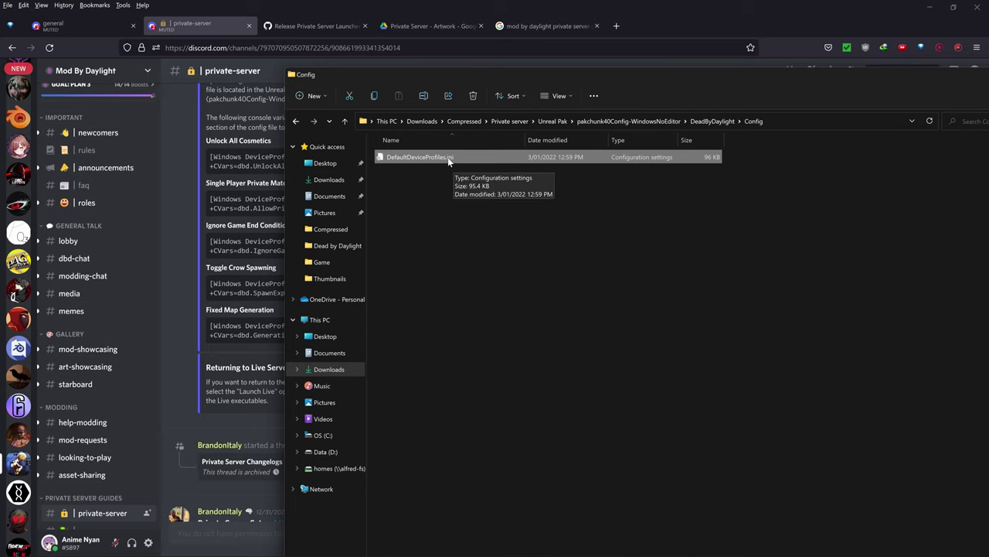
pyautogui.doubleClick(449, 159)
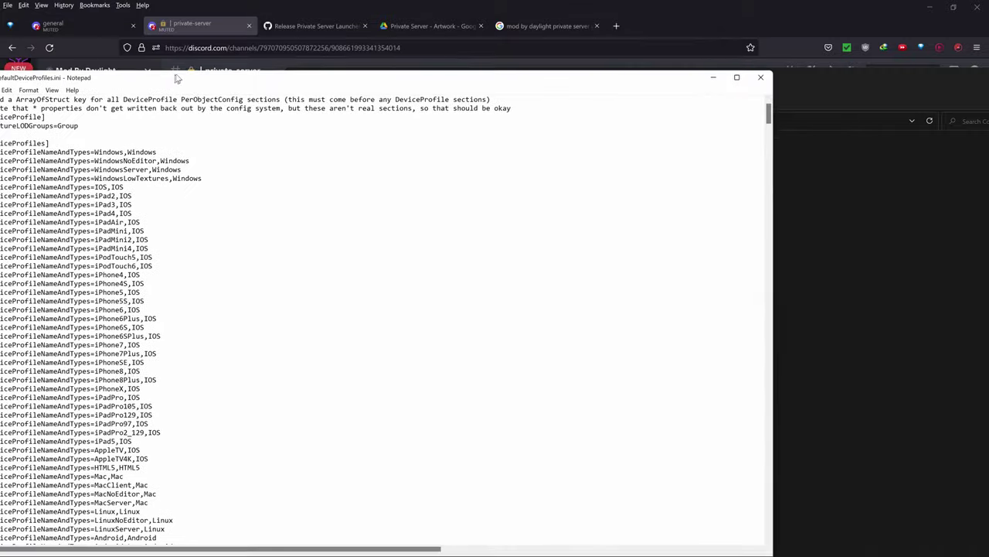
pyautogui.moveTo(194, 66); pyautogui.dragTo(380, 63)
pyautogui.click(354, 224)
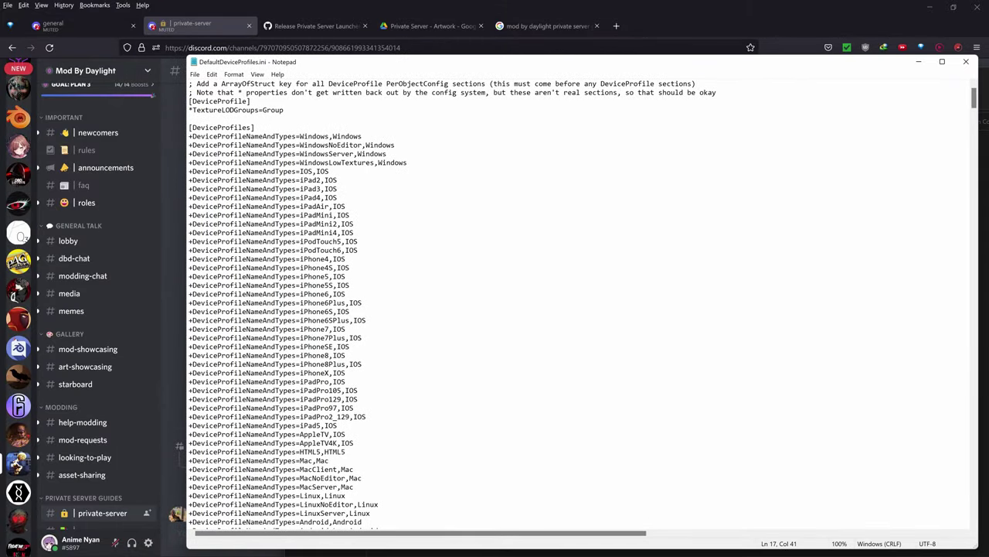
# - Search for 'windows' to jump to the [Windows DeviceProfile] section
pyautogui.hotkey('ctrl', 'f')
pyautogui.write('windows')
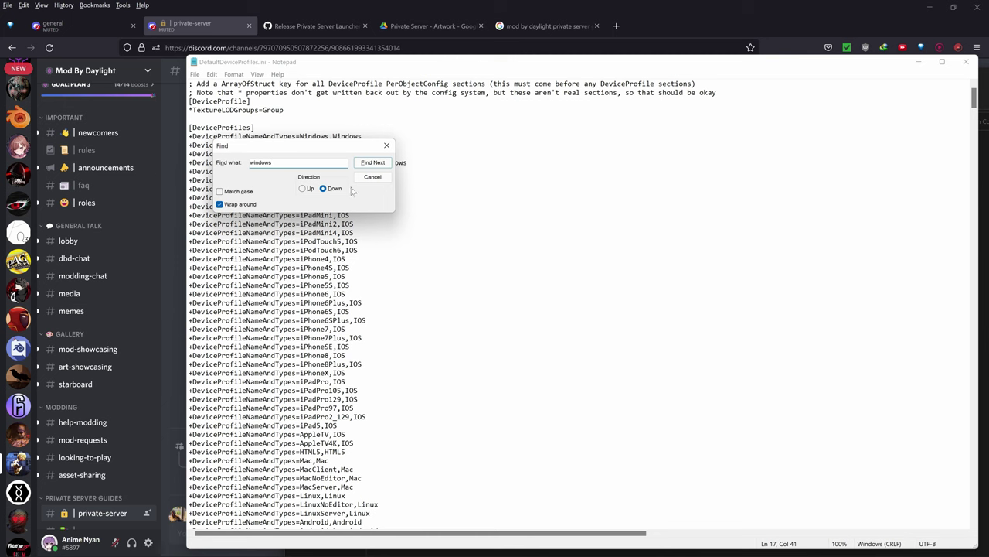
pyautogui.click(374, 164)
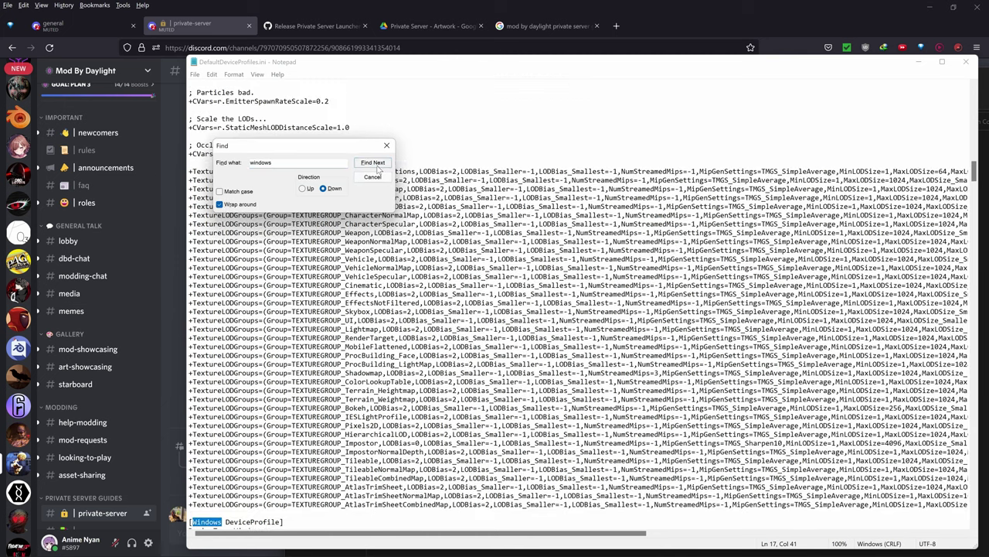
pyautogui.click(374, 164)
pyautogui.scroll(-8, 379, 166)
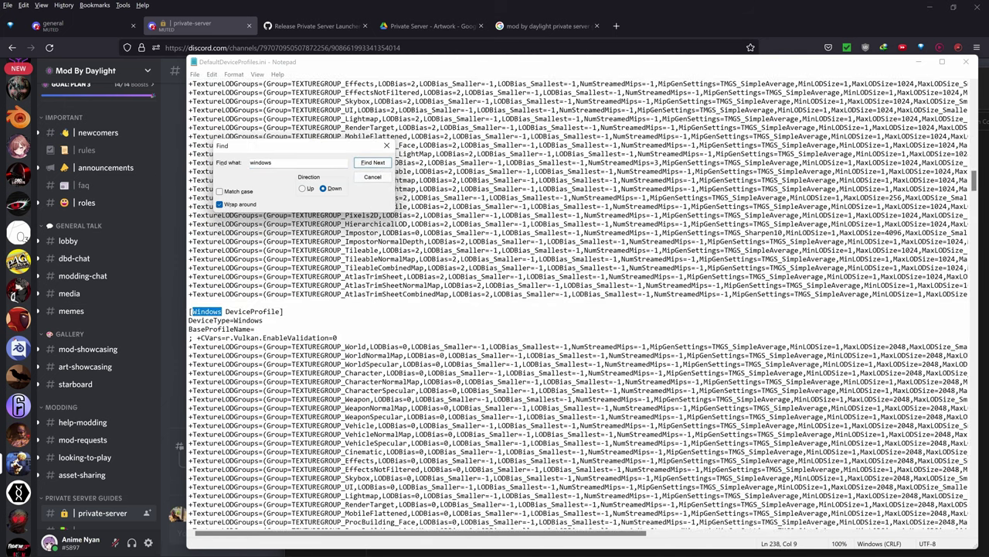
pyautogui.click(387, 146)
# - Scroll down to the 'add custom CVars here' comment and its custom CVar lines
pyautogui.click(284, 311)
pyautogui.scroll(-7, 464, 310)
pyautogui.scroll(-8, 580, 302)
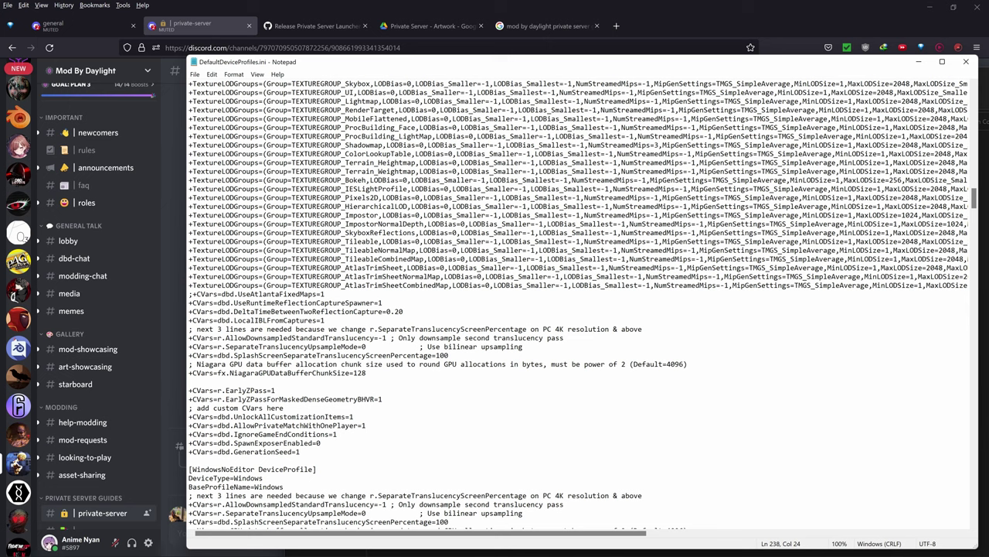
pyautogui.moveTo(214, 408); pyautogui.dragTo(302, 453)
pyautogui.click(285, 407)
pyautogui.click(300, 425)
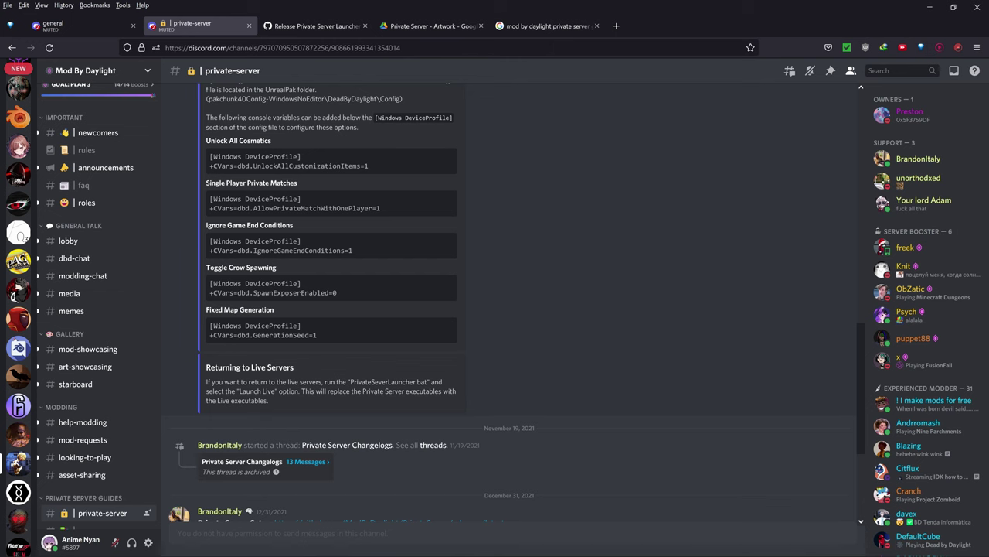
# - Check the guide's crow-spawning setting, then revert the SpawnExposerEnabled edit
pyautogui.moveTo(209, 280); pyautogui.dragTo(365, 289)
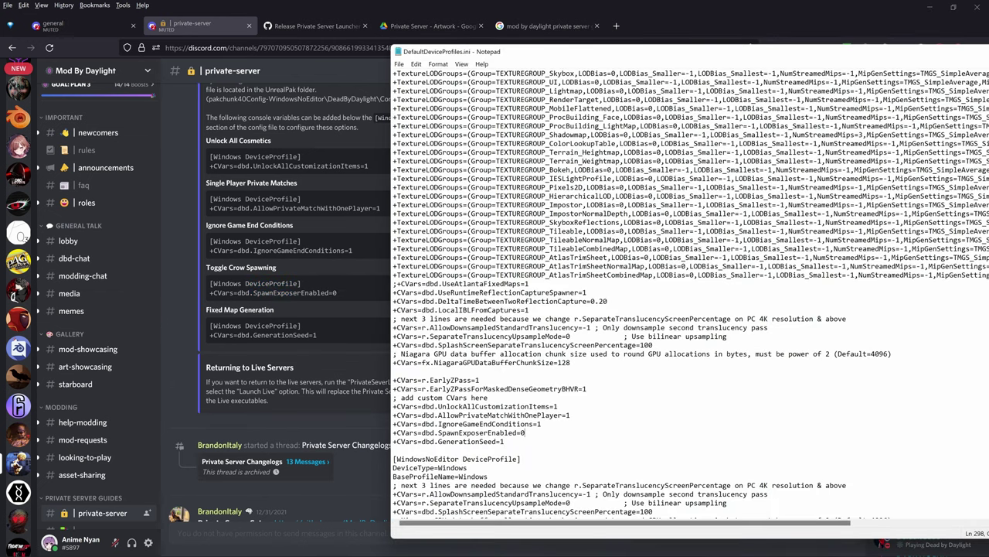
pyautogui.press('BackSpace')
pyautogui.write('1')
pyautogui.hotkey('shift', 'Home')
pyautogui.press('Delete')
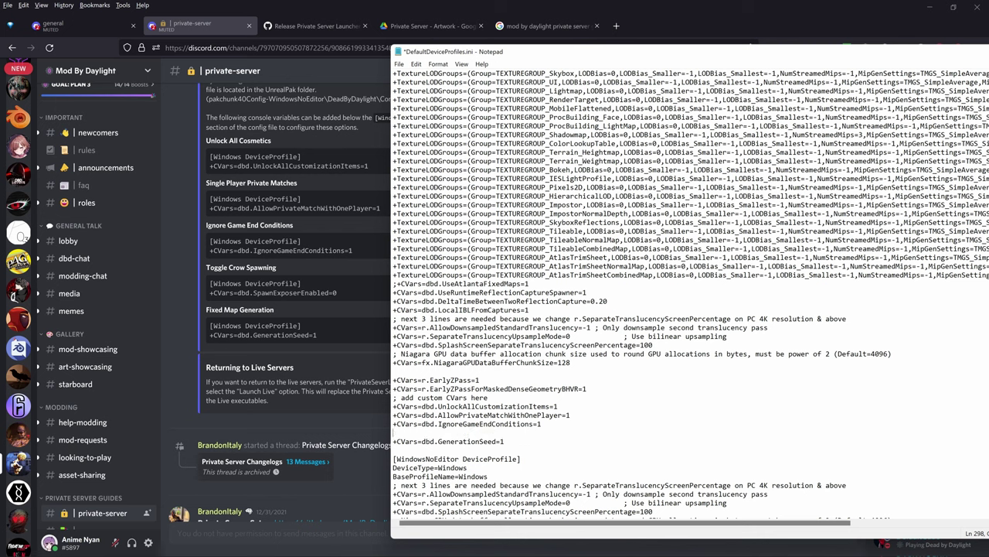
pyautogui.hotkey('ctrl', 'z')
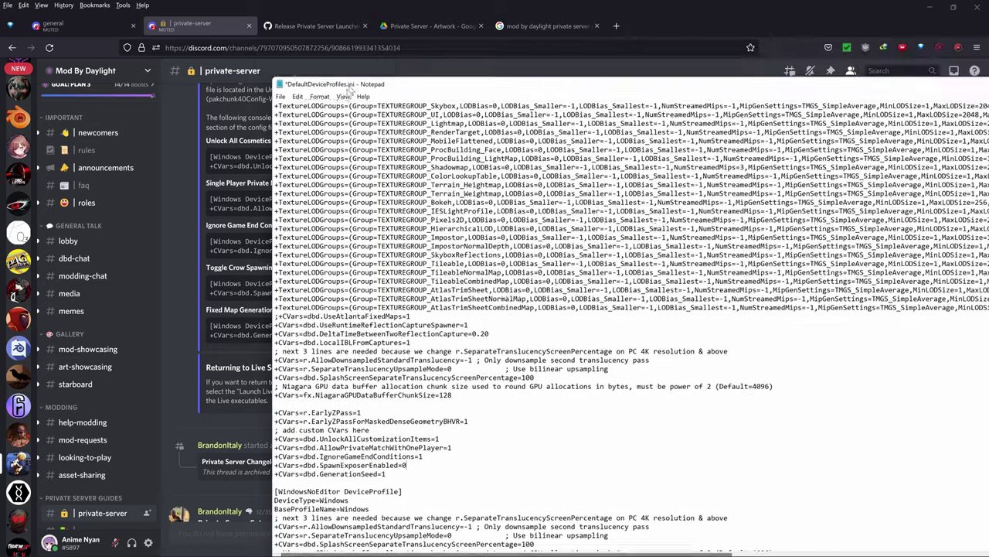
# - Close DefaultDeviceProfiles.ini, answering the save prompt, and return to the Unreal Pak folder
pyautogui.moveTo(468, 55); pyautogui.dragTo(173, 101)
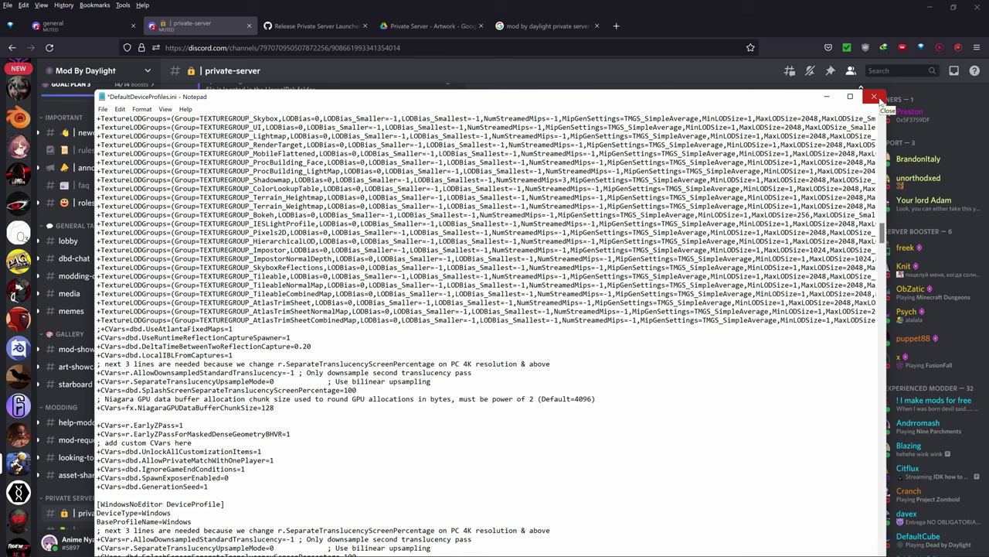
pyautogui.click(879, 101)
pyautogui.click(521, 306)
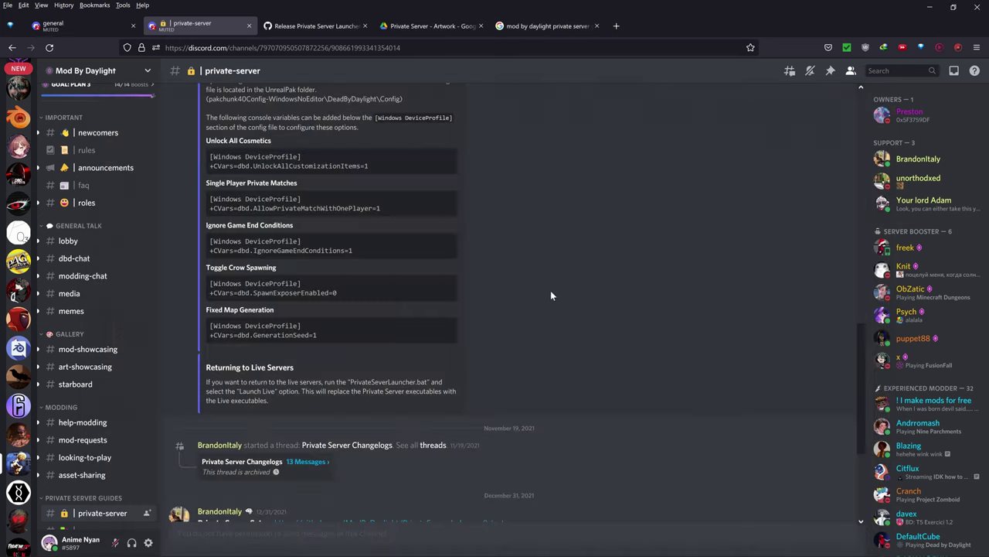
pyautogui.scroll(-2, 611, 271)
pyautogui.scroll(1, 503, 293)
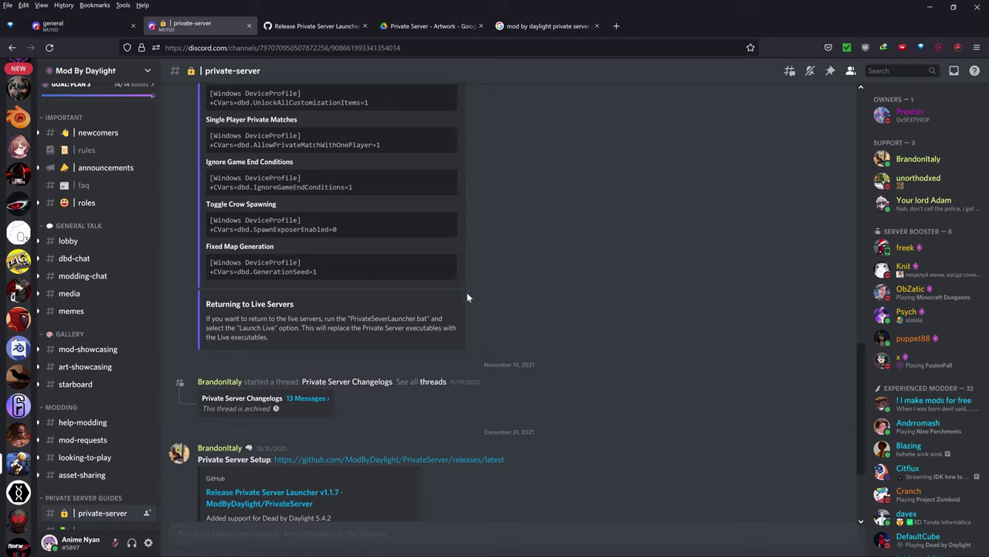
pyautogui.hotkey('alt', 'Tab')
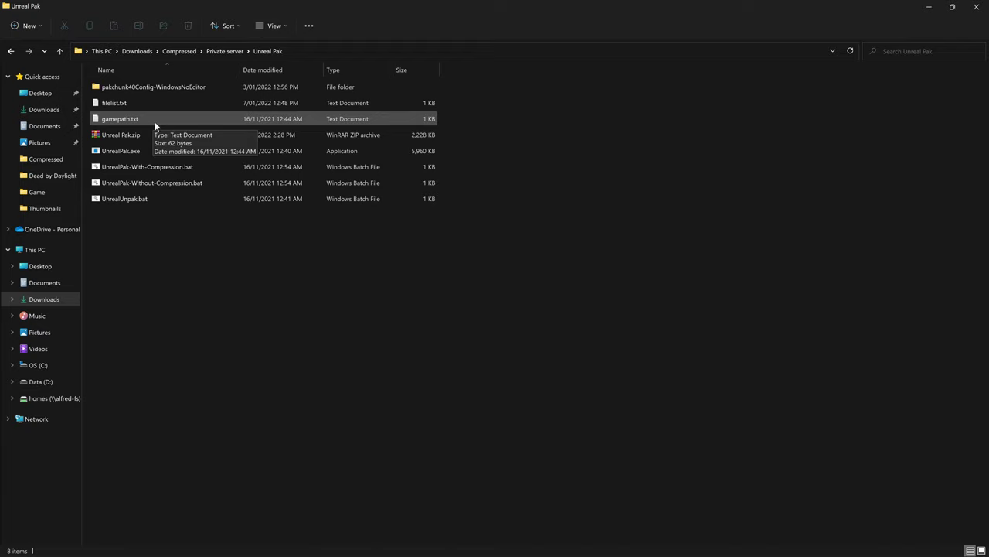
pyautogui.doubleClick(130, 120)
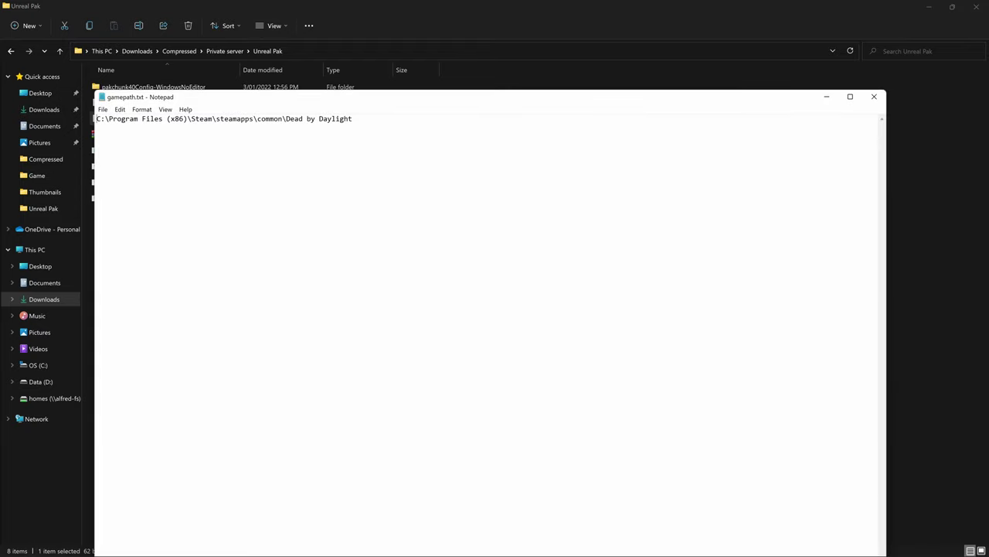
pyautogui.hotkey('ctrl', 'a')
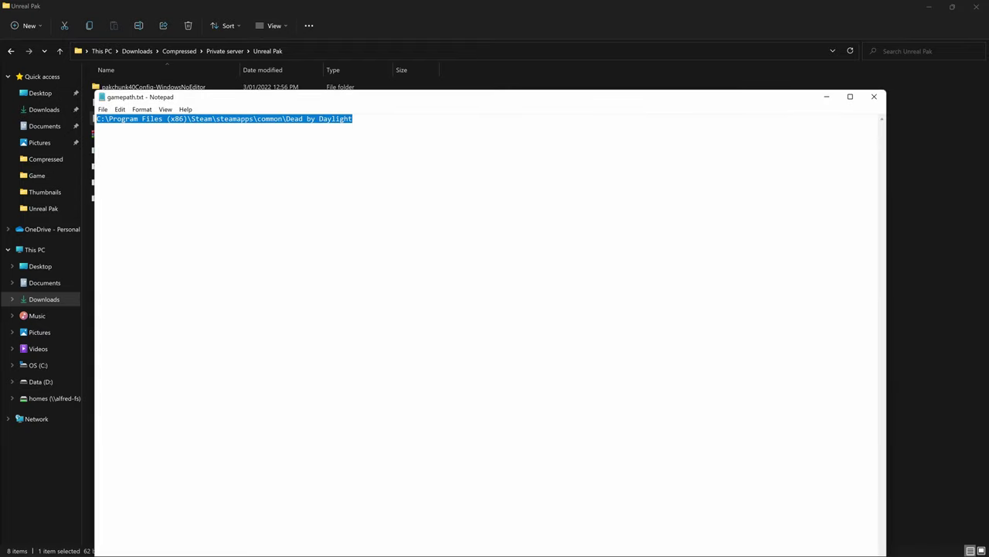
pyautogui.press('Right')
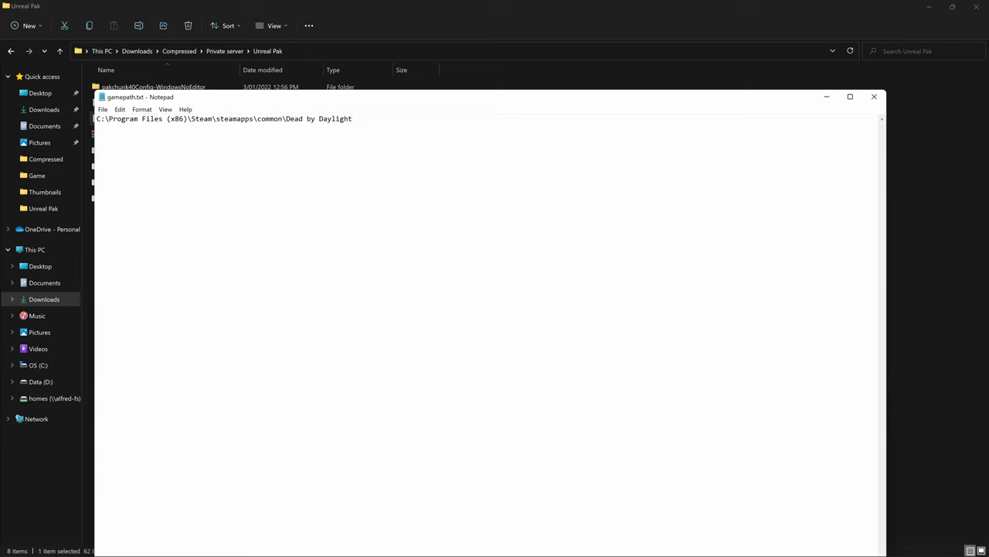
pyautogui.hotkey('ctrl', 'a')
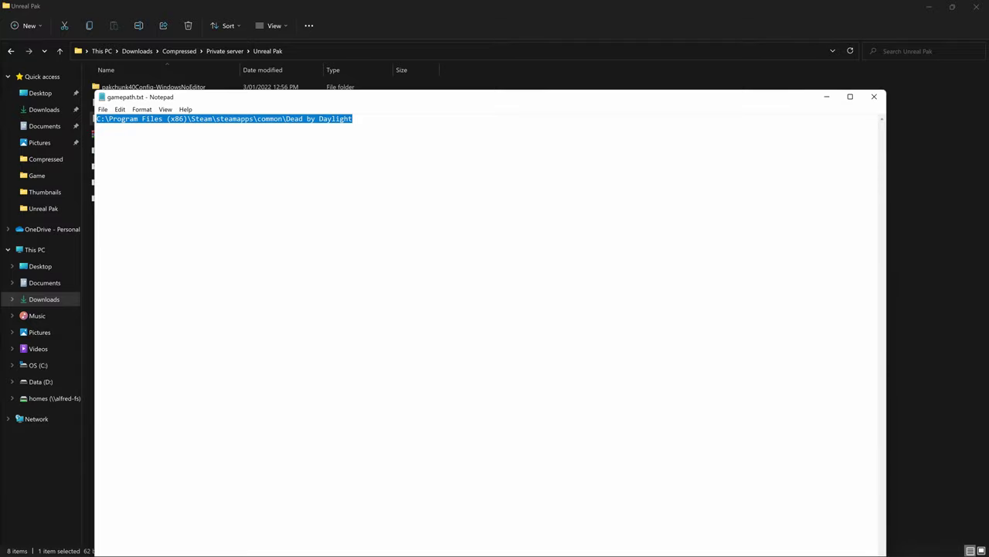
pyautogui.press('BackSpace')
pyautogui.hotkey('ctrl', 'z')
pyautogui.click(874, 96)
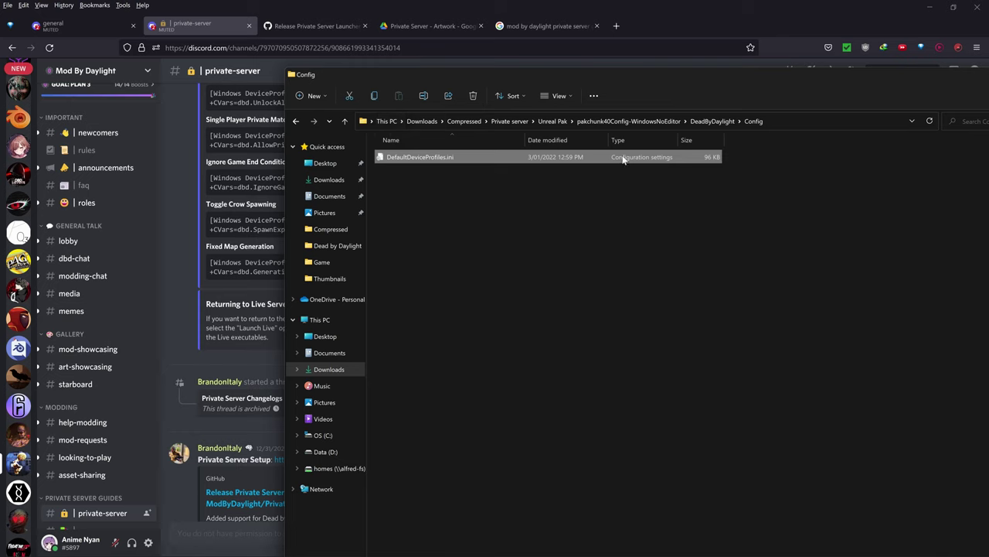
pyautogui.click(556, 121)
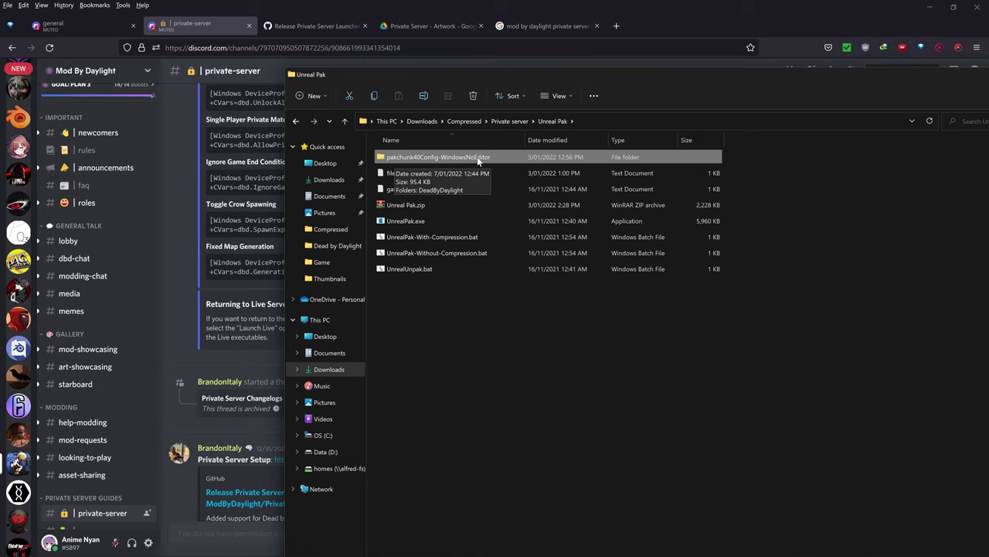
# - Pack pakchunk40Config-WindowsNoEditor with UnrealPak-With-Compression.bat, dismiss the console, and open the Start menu
pyautogui.moveTo(477, 156); pyautogui.dragTo(469, 241)
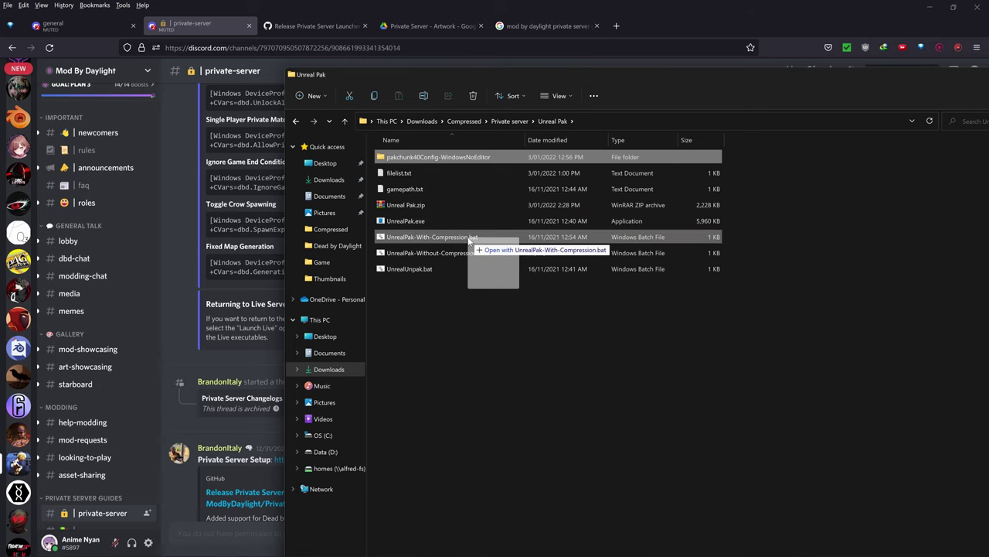
pyautogui.moveTo(468, 236); pyautogui.dragTo(468, 237)
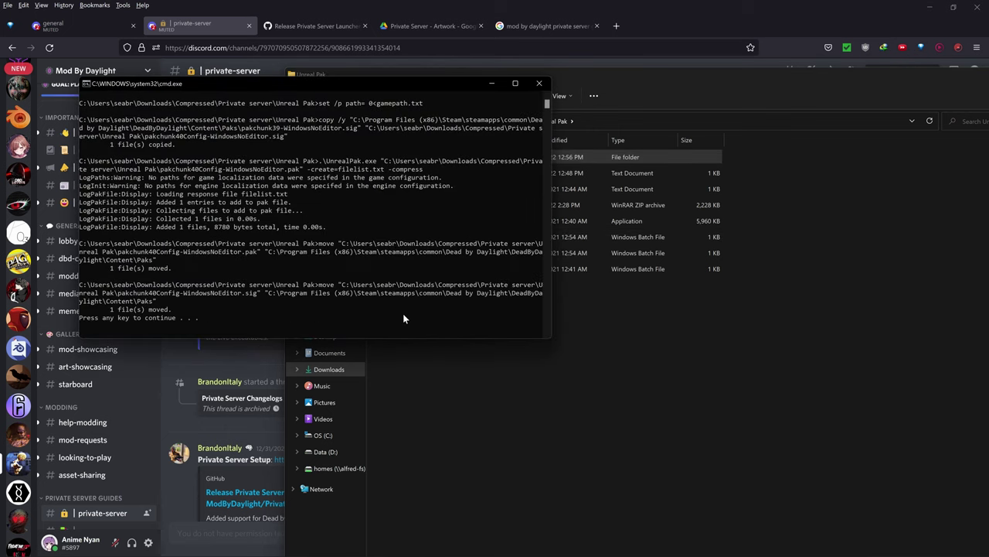
pyautogui.press('Return')
pyautogui.press('super')
pyautogui.press('super')
pyautogui.press('super')
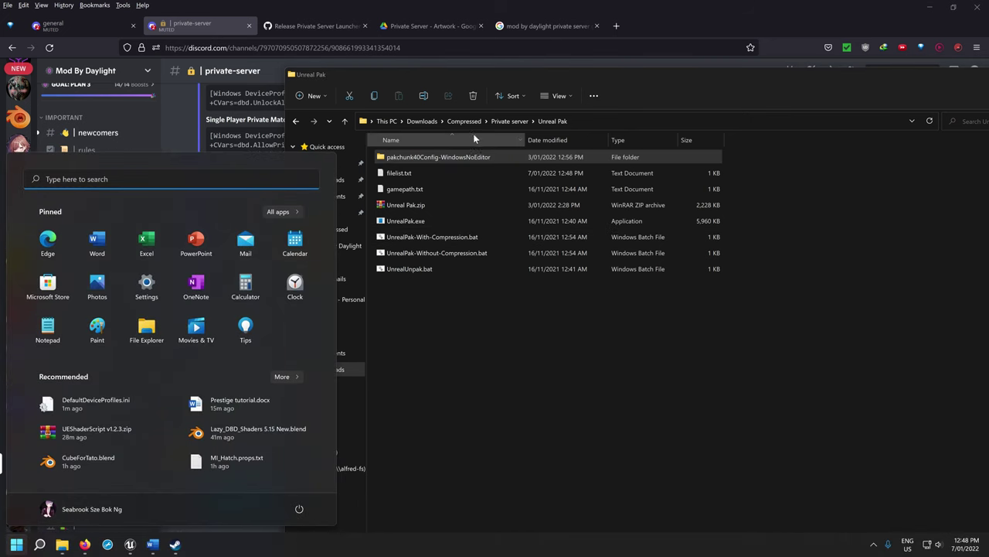
# - Browse to Private server > Private Server and run PrivateSeverLauncher.bat
pyautogui.write('d')
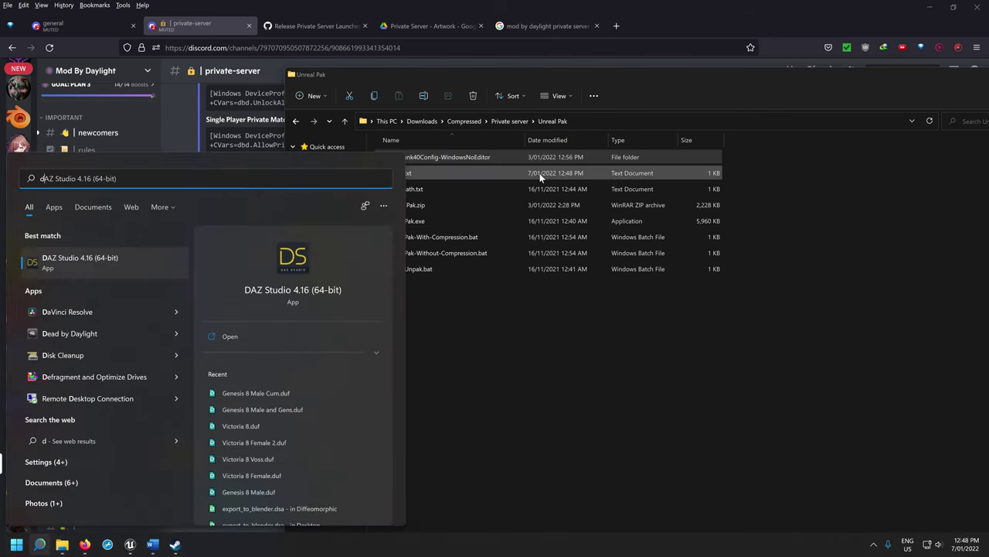
pyautogui.click(510, 122)
pyautogui.doubleClick(445, 154)
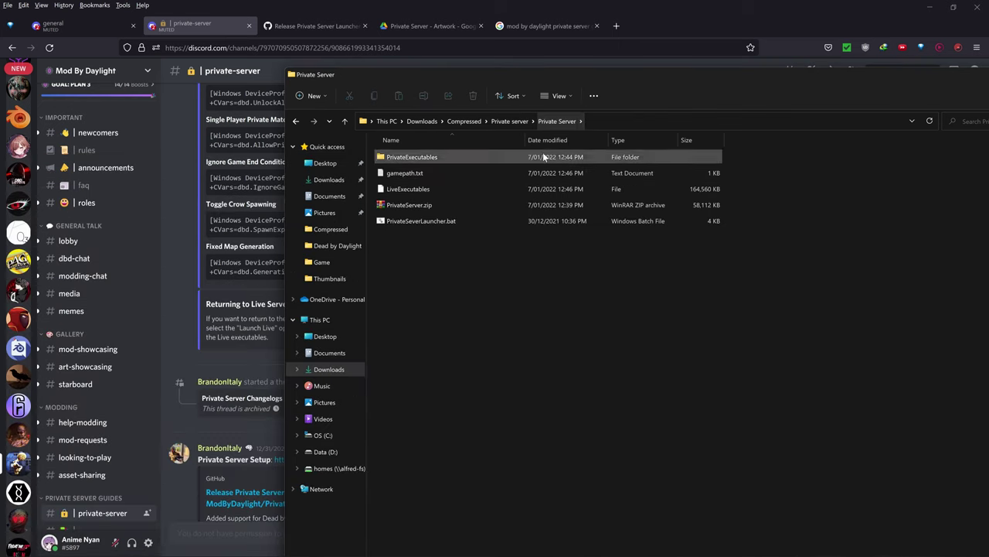
pyautogui.doubleClick(418, 222)
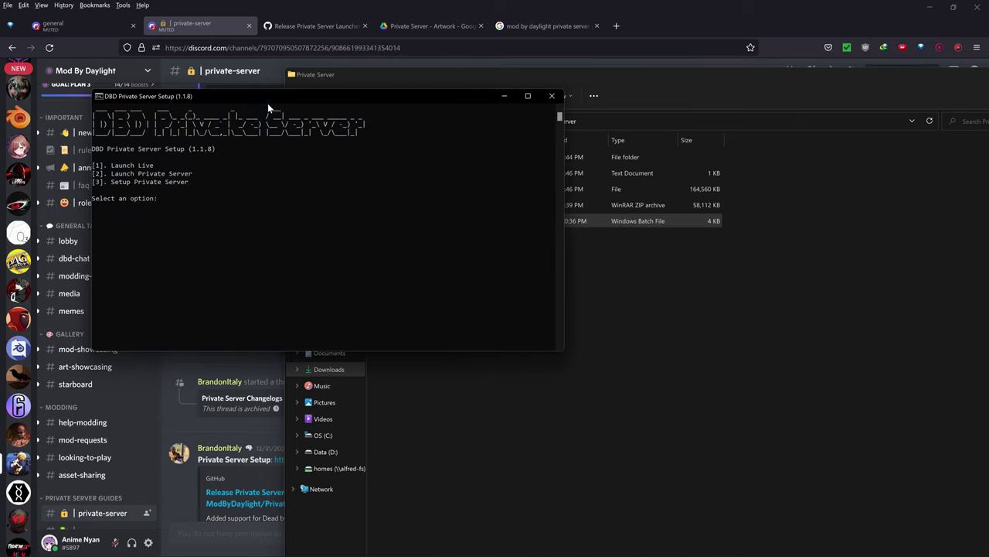
# - Choose option 2 at the launcher's 'Select an option' prompt to start the private server
pyautogui.moveTo(268, 104); pyautogui.dragTo(487, 151)
pyautogui.click(340, 157)
pyautogui.moveTo(180, 97); pyautogui.dragTo(481, 168)
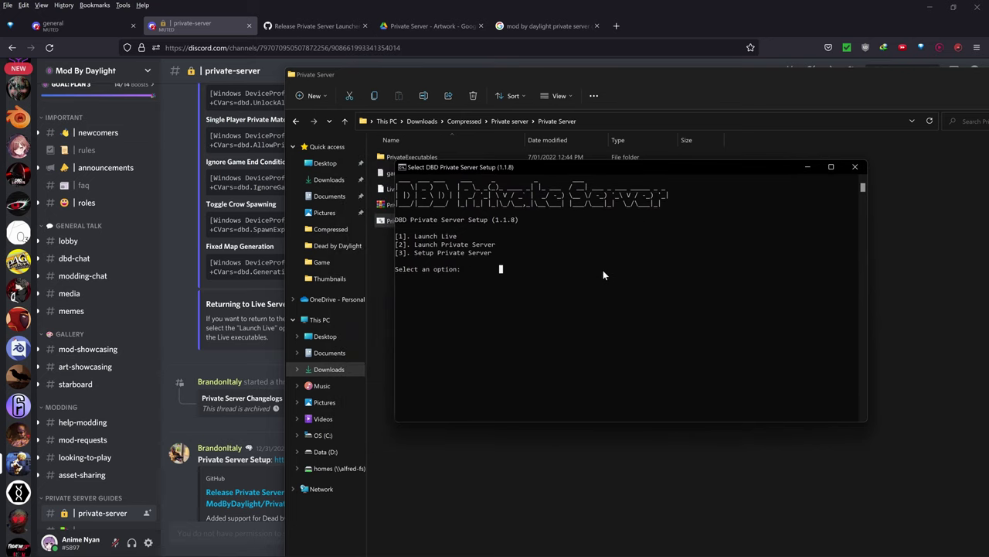
pyautogui.write('1')
pyautogui.press('BackSpace')
pyautogui.write('2')
pyautogui.press('Return')
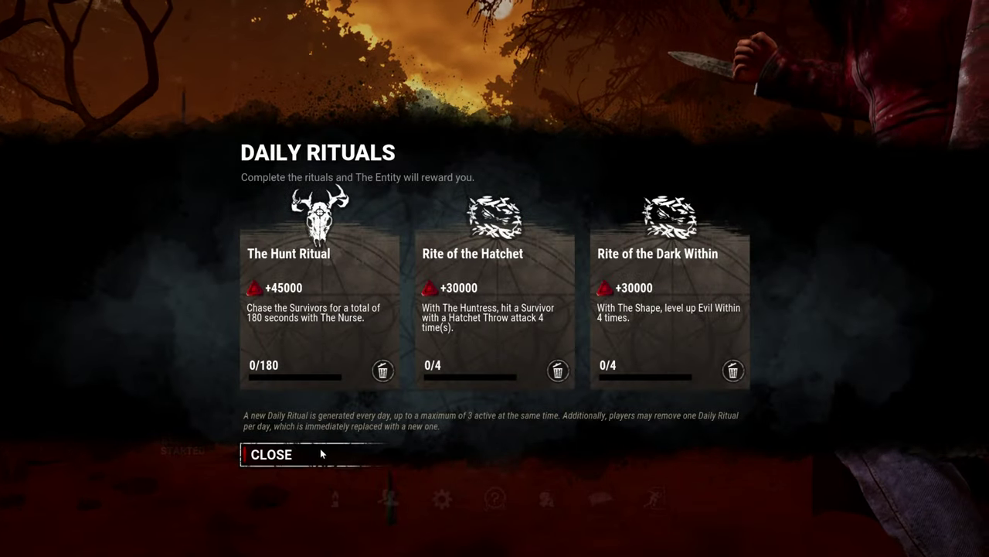
# - Dismiss the Daily Rituals popup and choose Play as Survivor
pyautogui.click(321, 454)
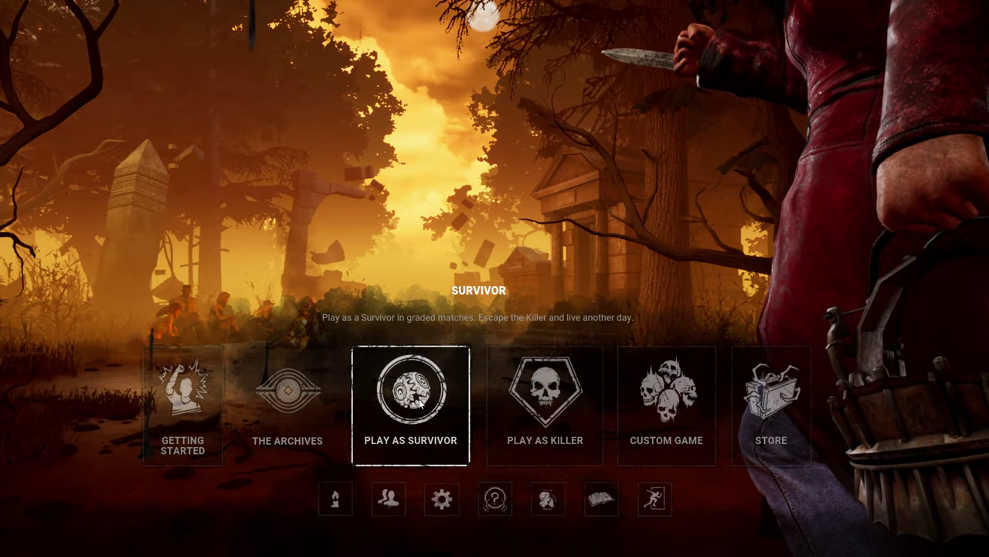
pyautogui.click(435, 432)
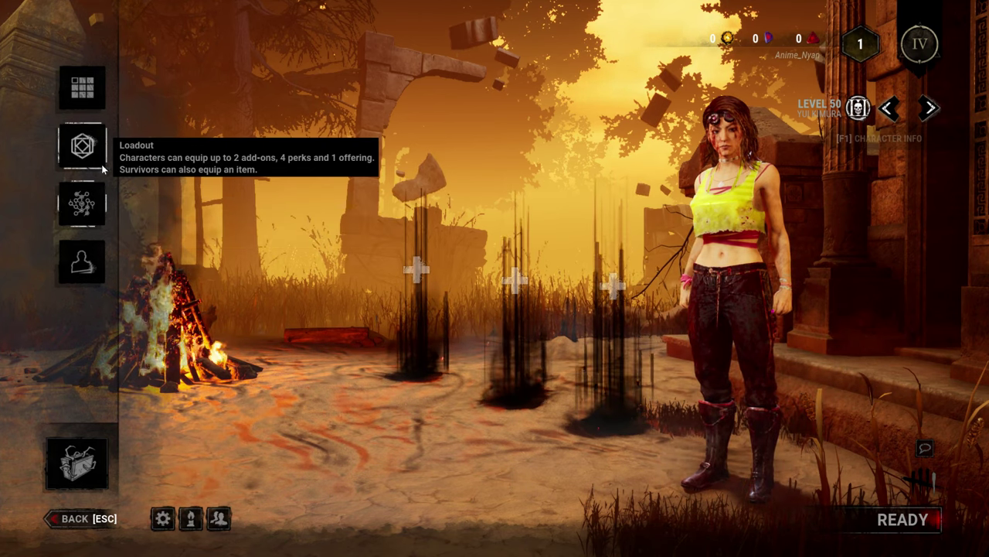
# - Browse the current survivor's cosmetics across both item pages
pyautogui.click(99, 278)
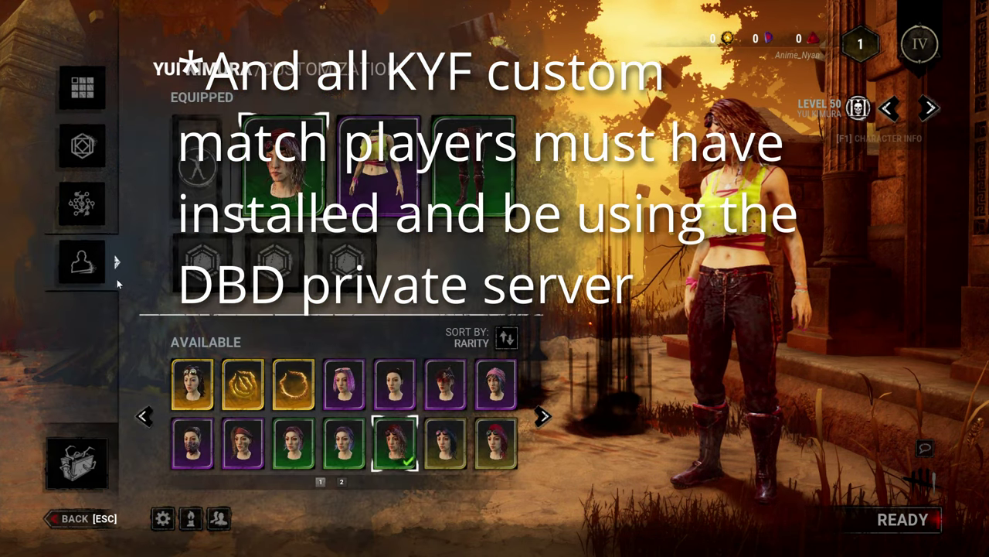
pyautogui.click(111, 280)
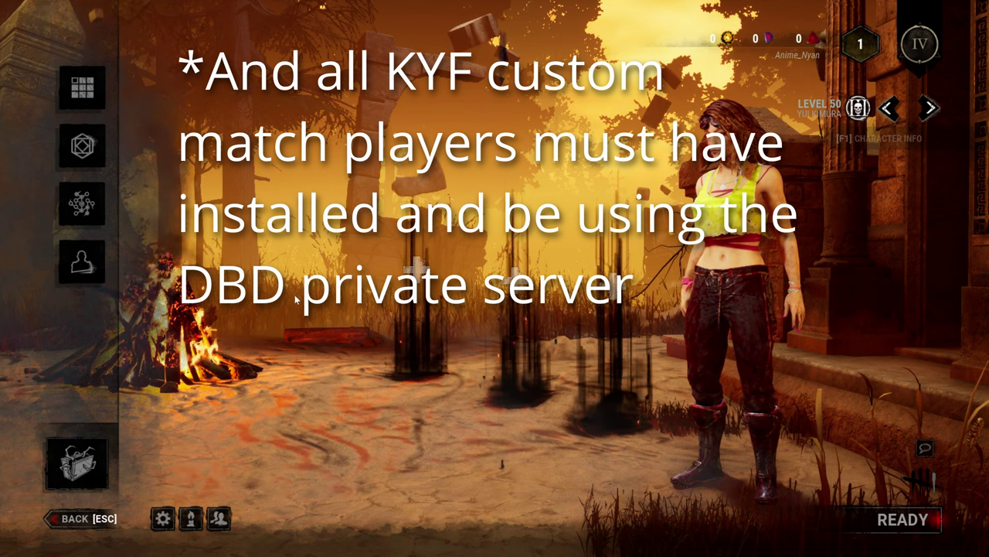
pyautogui.click(105, 277)
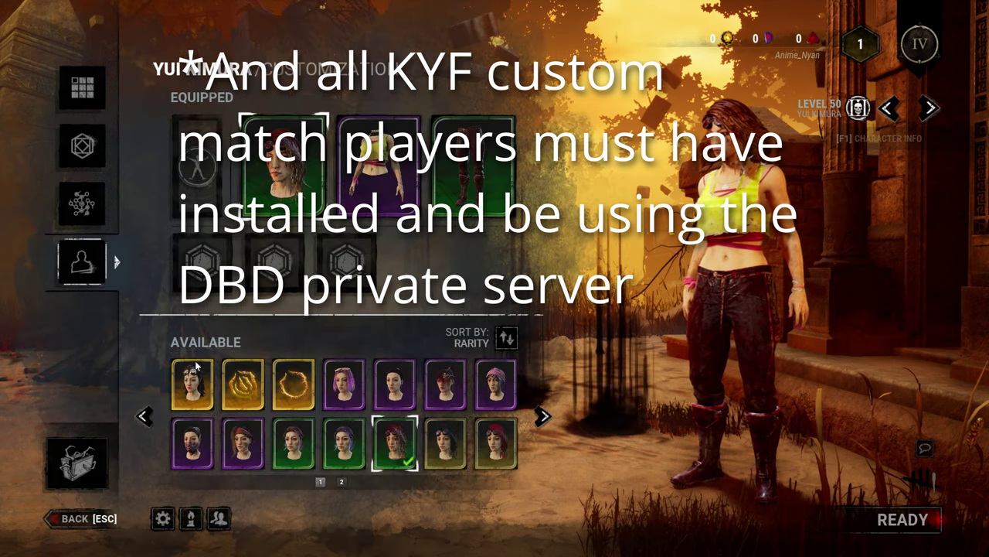
pyautogui.click(341, 482)
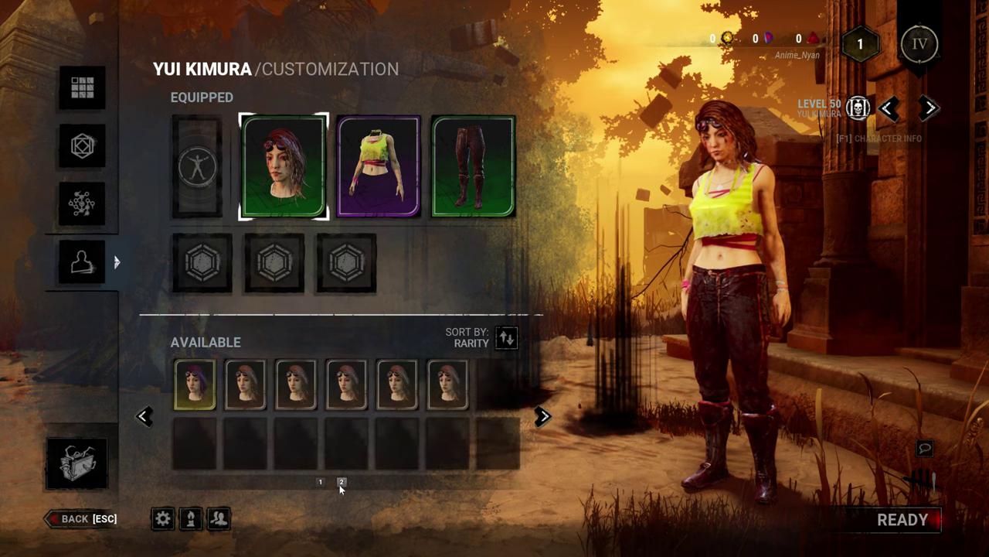
pyautogui.click(320, 484)
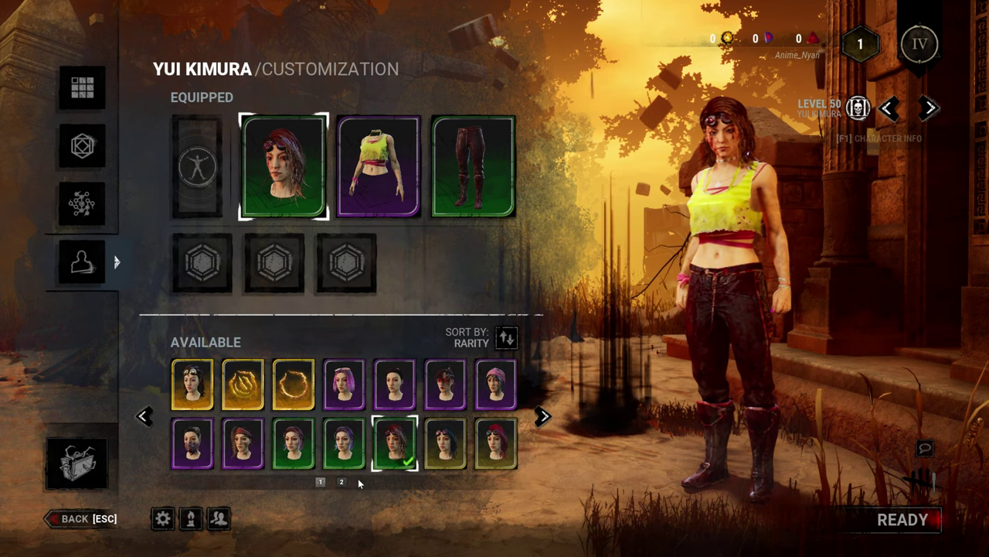
# - Pick Nea Karlsson from the survivor list and open her Bloodweb
pyautogui.click(85, 91)
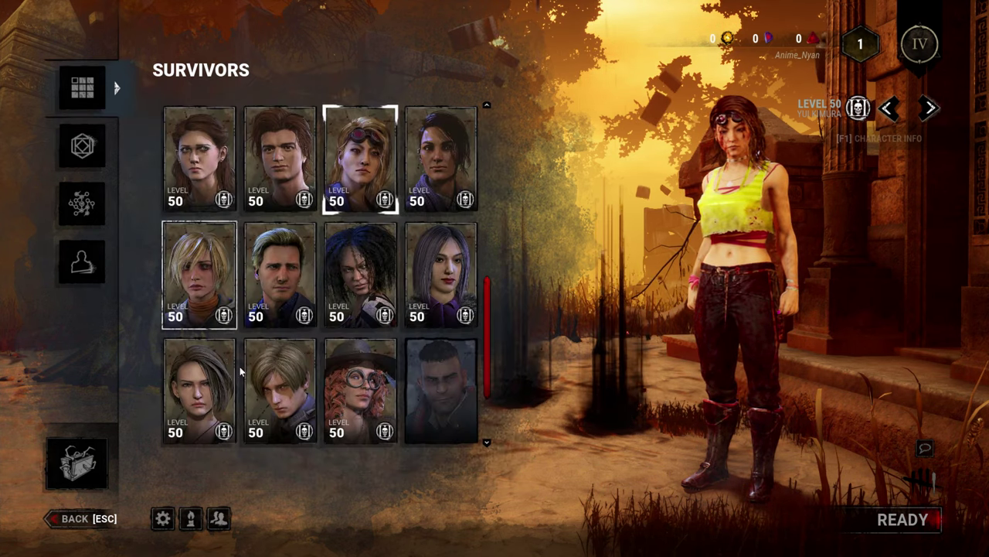
pyautogui.scroll(-2, 257, 390)
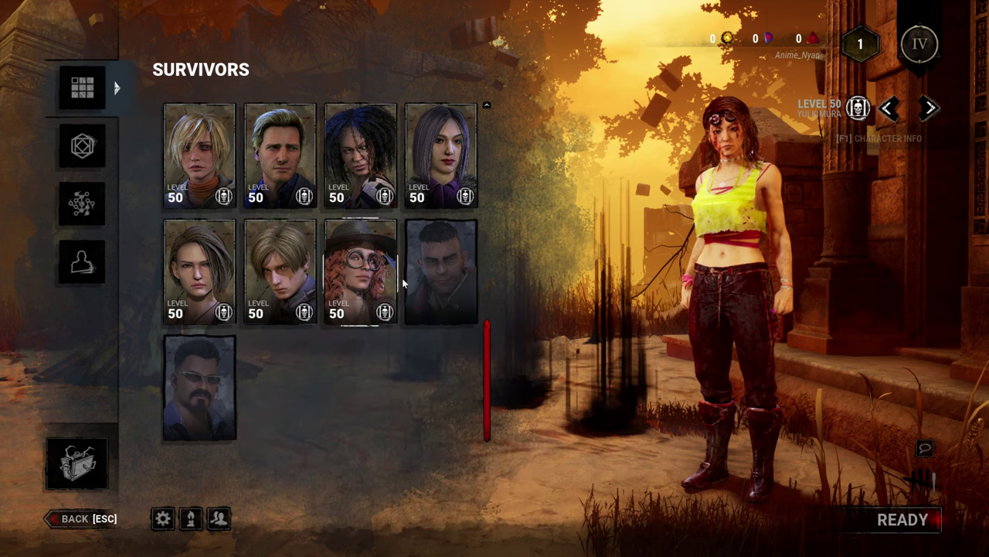
pyautogui.moveTo(450, 284)
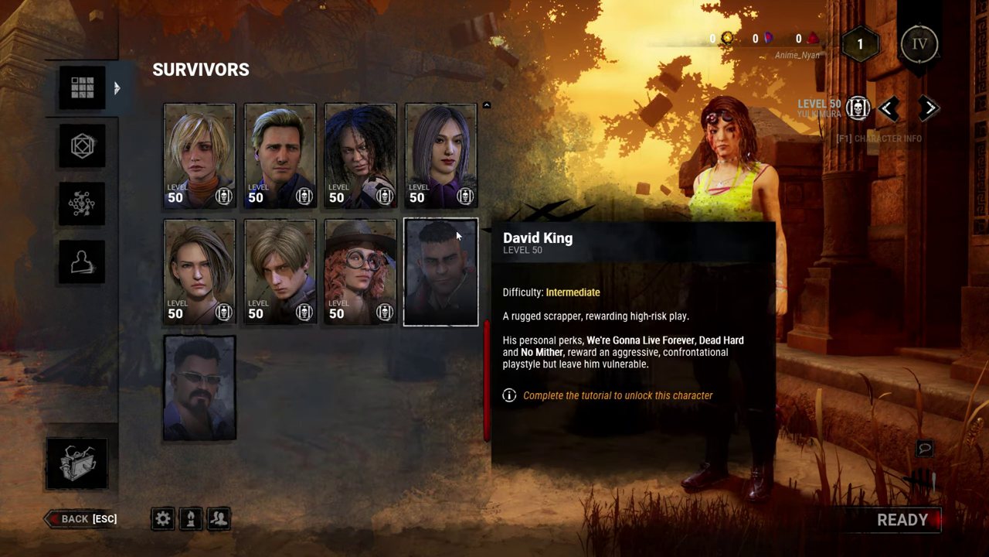
pyautogui.scroll(5, 360, 271)
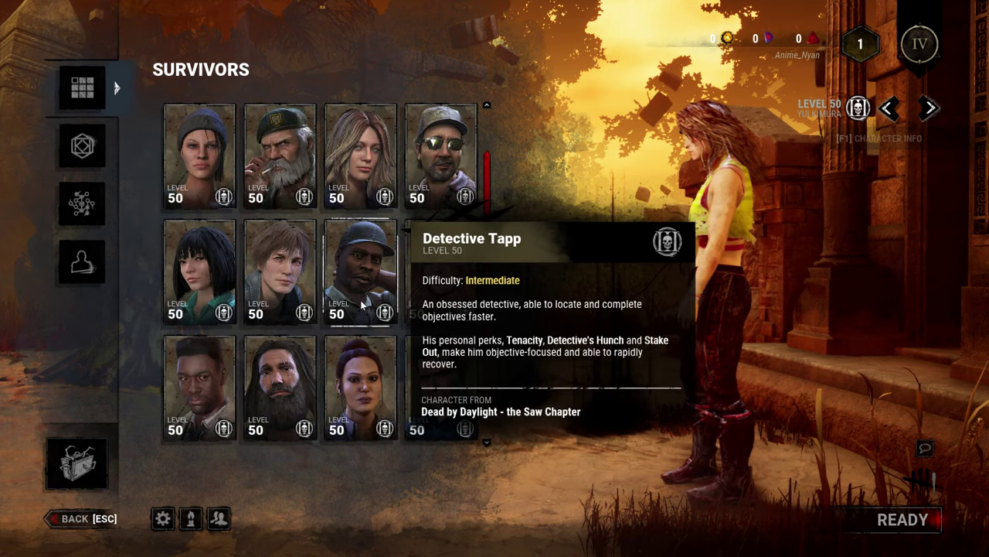
pyautogui.click(203, 166)
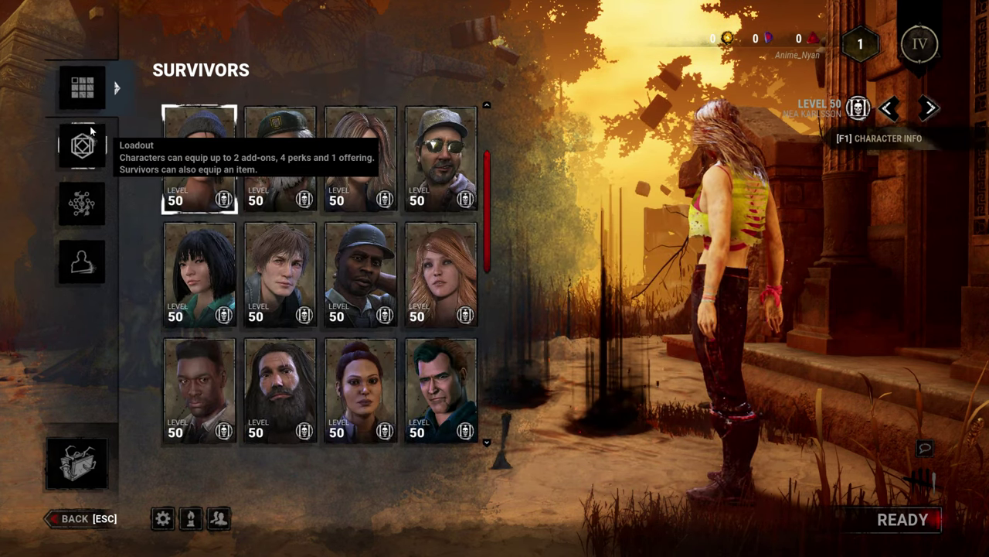
pyautogui.click(81, 203)
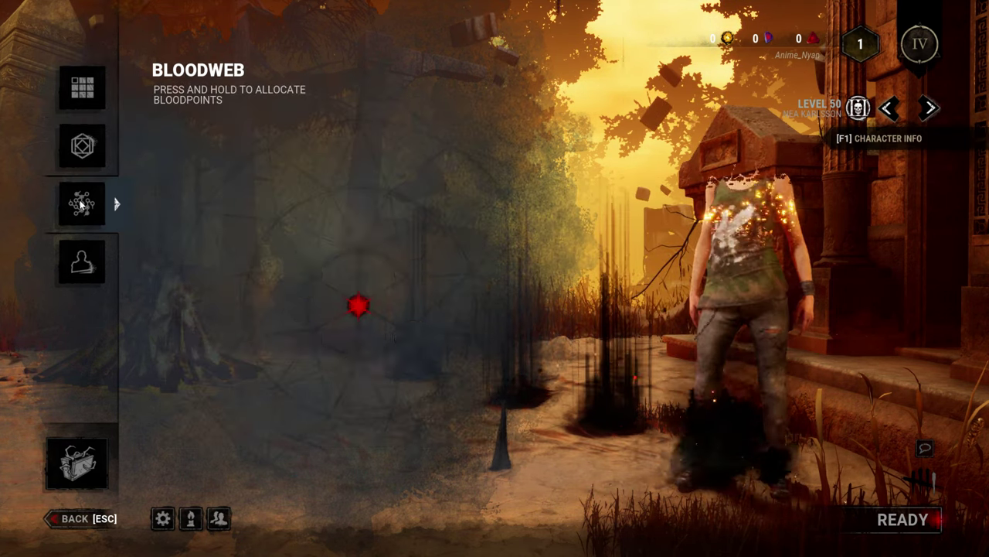
# - Leave the Bloodweb and equip Nea's purple 'Is It Dia or Dia?' torso
pyautogui.click(82, 87)
pyautogui.click(79, 247)
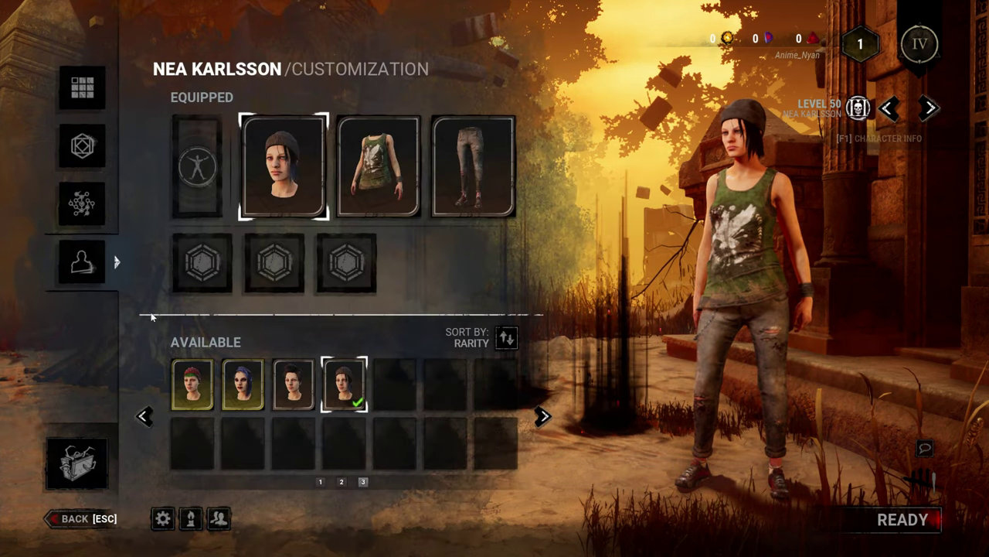
pyautogui.click(351, 161)
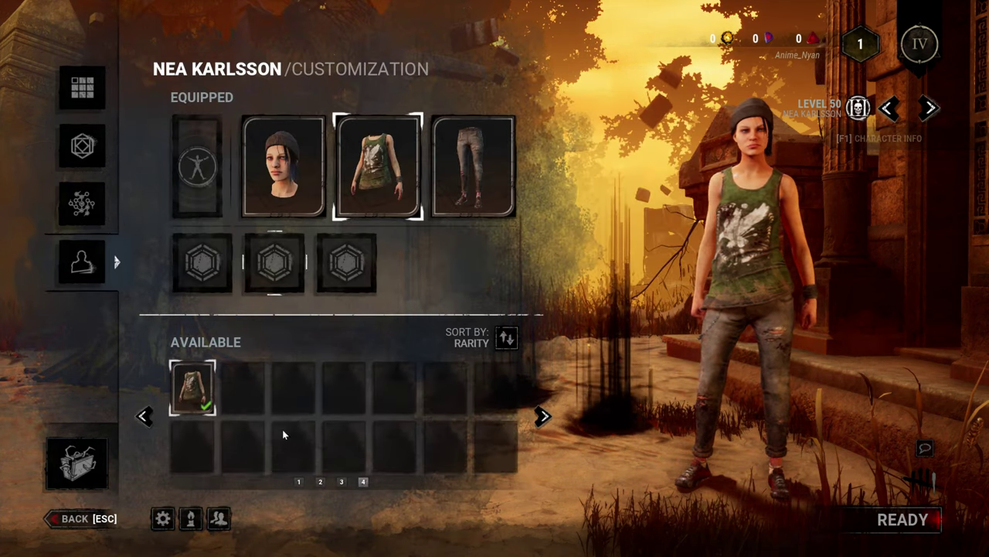
pyautogui.click(341, 481)
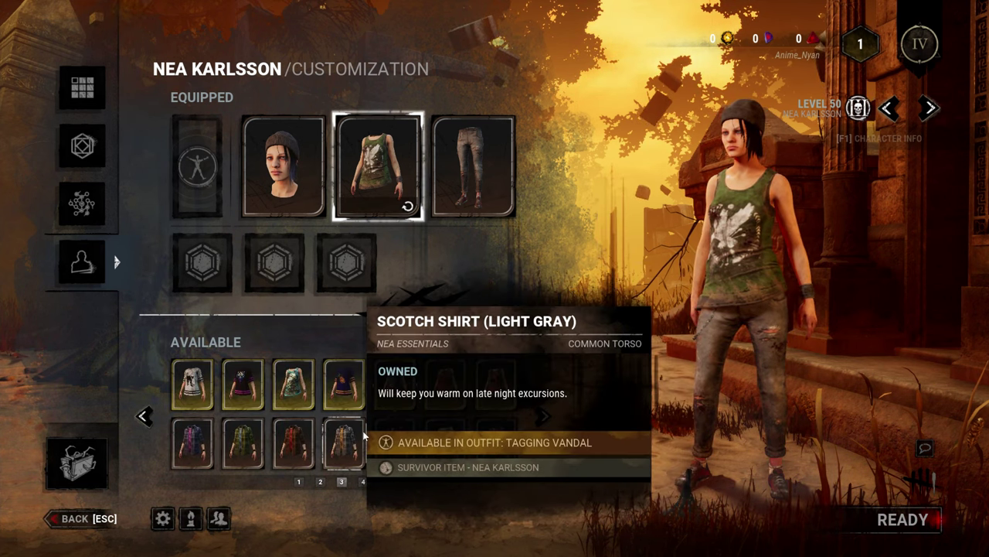
pyautogui.click(321, 482)
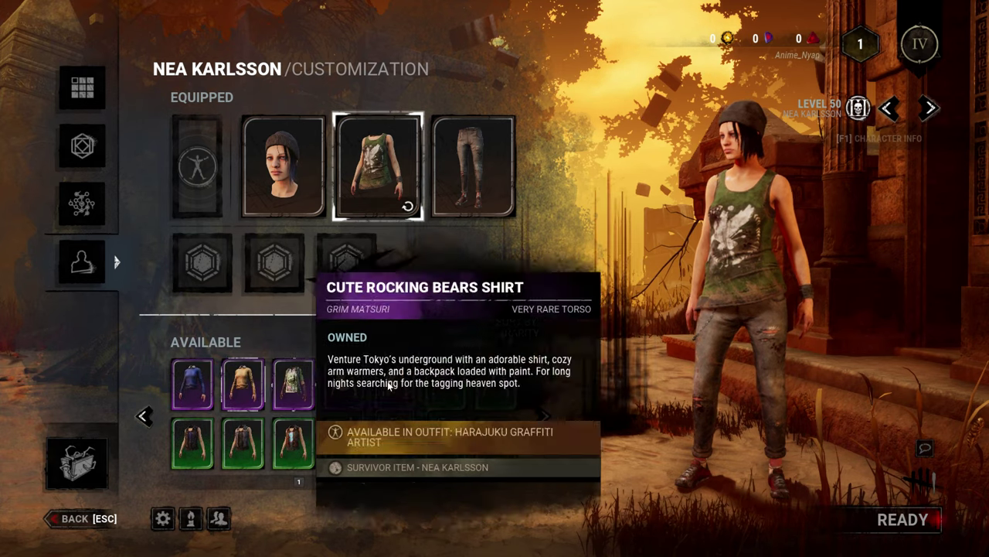
pyautogui.click(299, 483)
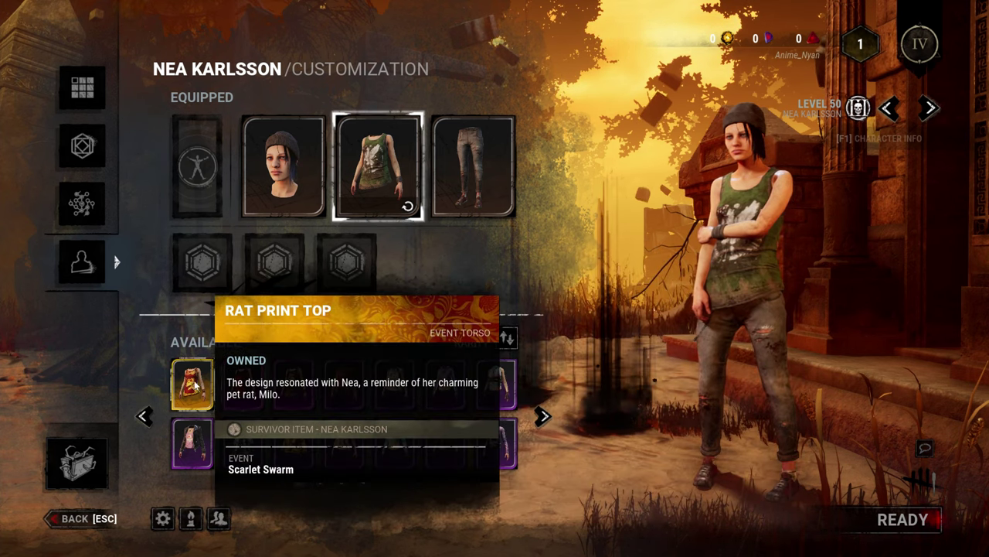
pyautogui.click(293, 382)
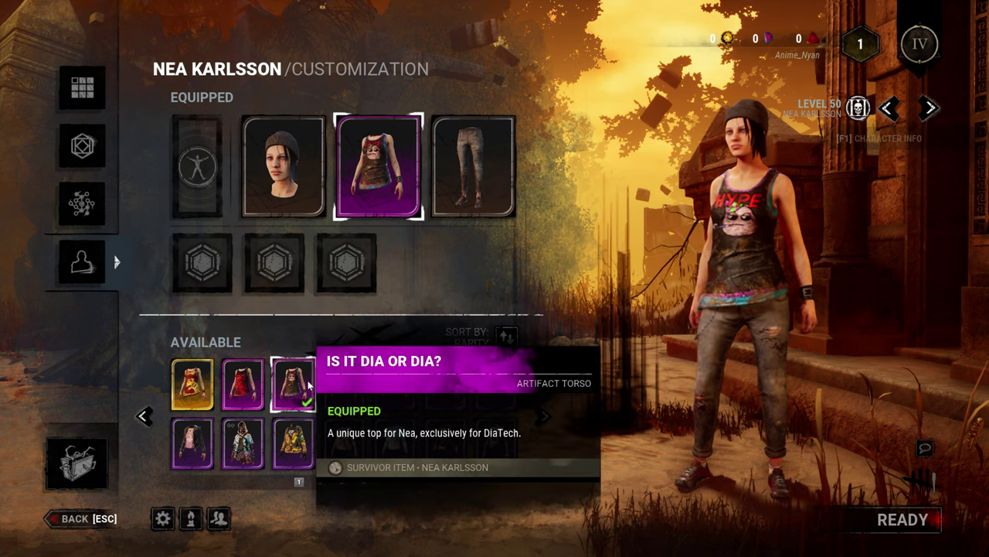
# - Equip the blue-haired head and try on outfits including Reckless Boarder, Old Town and Cyber Punk
pyautogui.click(283, 166)
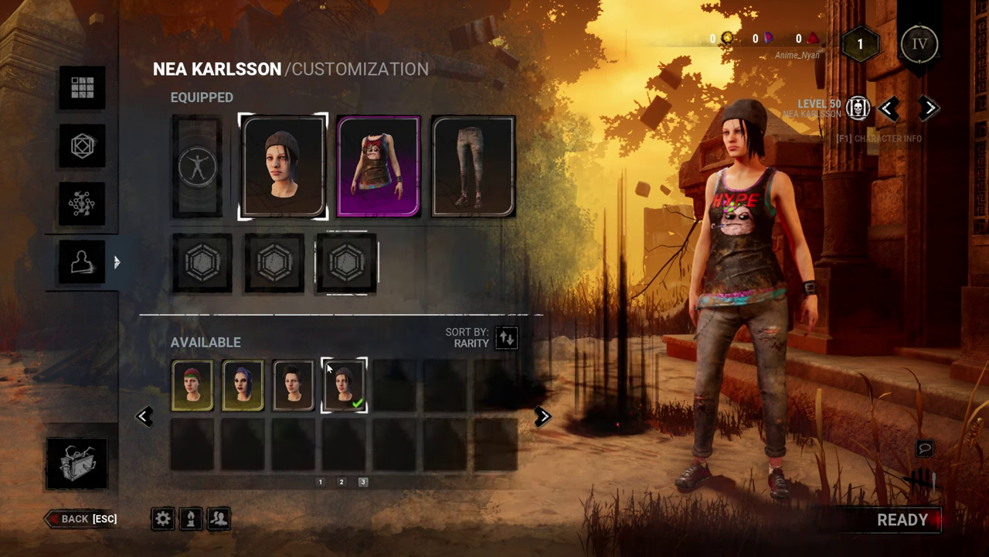
pyautogui.click(243, 384)
pyautogui.click(197, 166)
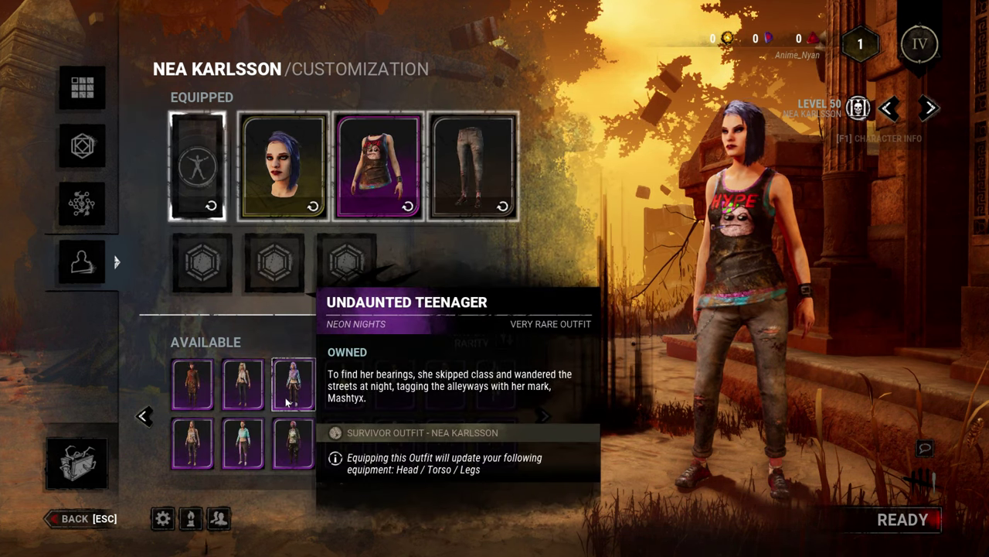
pyautogui.click(392, 385)
pyautogui.click(444, 384)
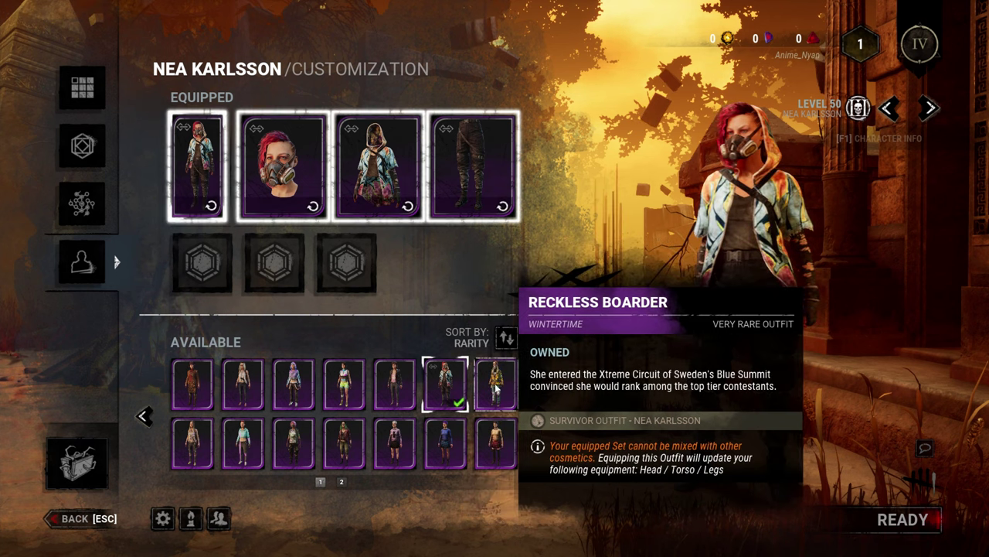
pyautogui.click(495, 443)
pyautogui.click(445, 443)
pyautogui.click(395, 443)
pyautogui.click(344, 443)
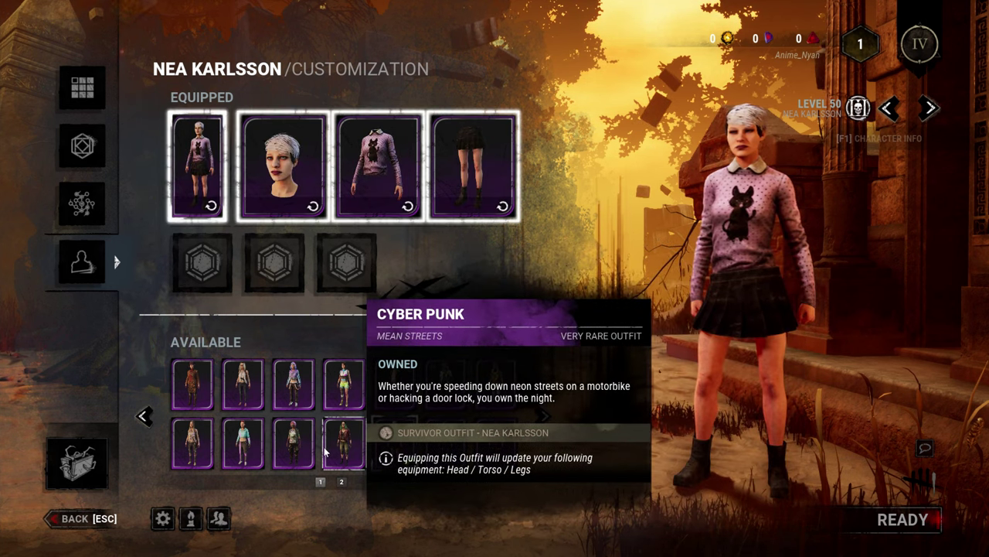
pyautogui.click(294, 443)
pyautogui.click(213, 443)
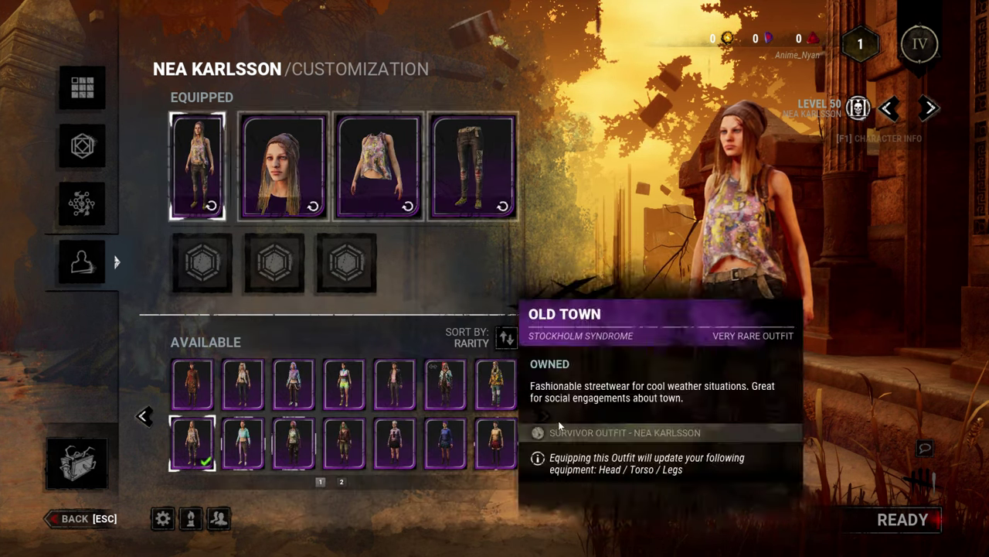
# - Equip the white cap and striped-socks outfit from the second outfits page
pyautogui.click(541, 415)
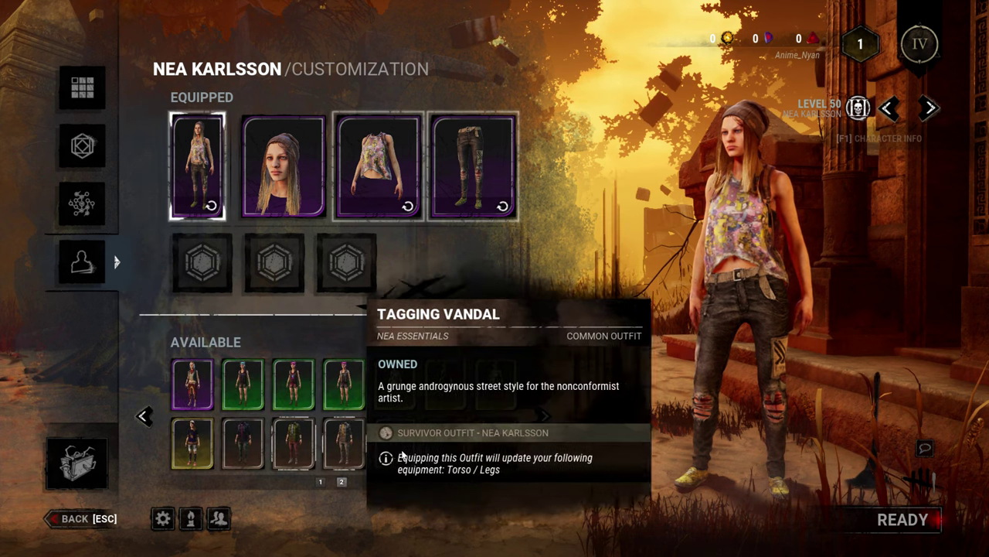
pyautogui.click(242, 384)
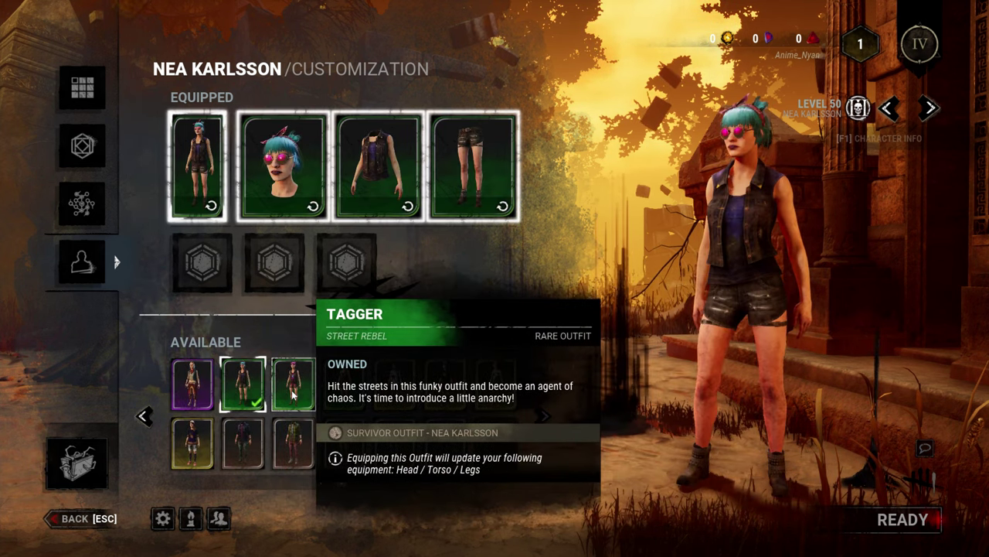
pyautogui.click(293, 384)
pyautogui.click(445, 385)
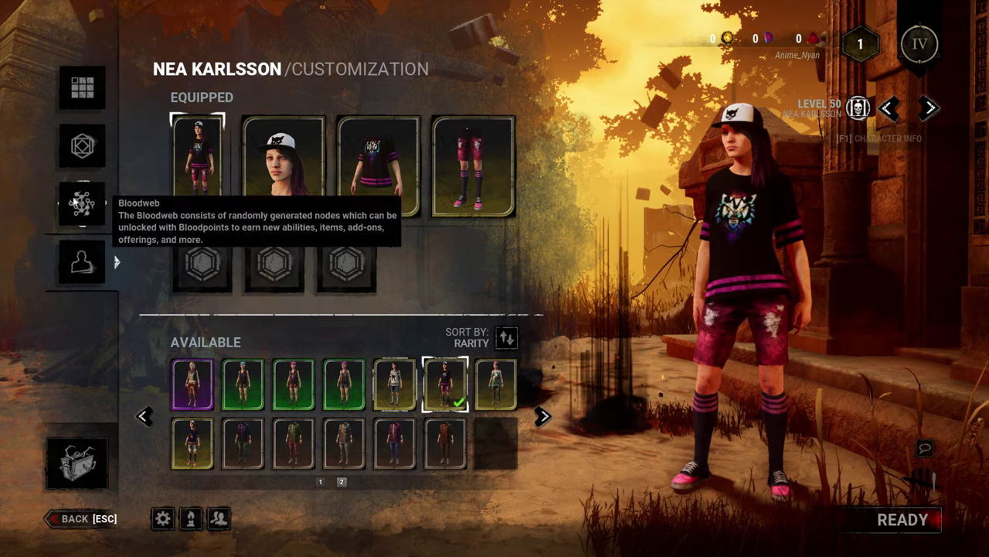
# - Switch to The Spirit as killer and equip the Hibernal Sarashi body
pyautogui.click(78, 519)
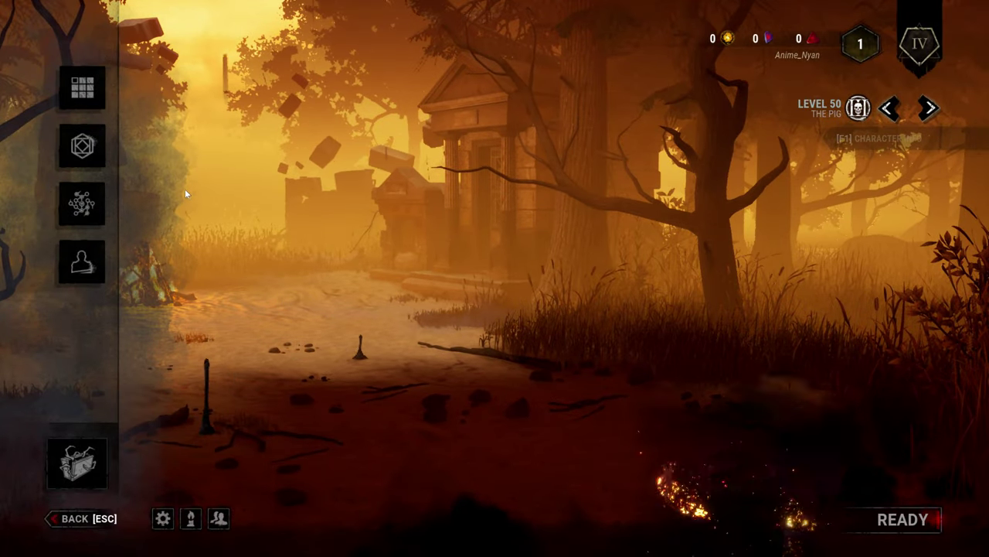
pyautogui.click(94, 94)
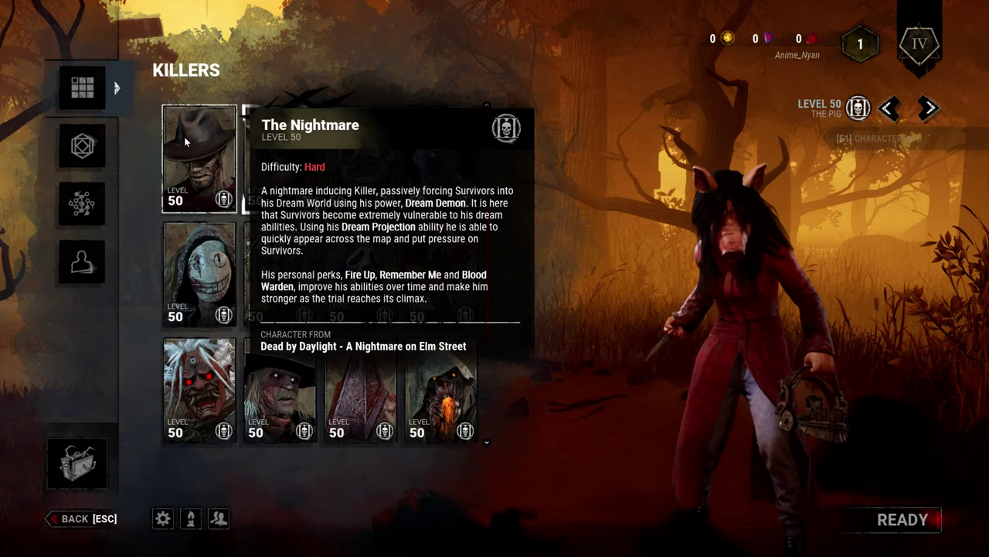
pyautogui.click(430, 189)
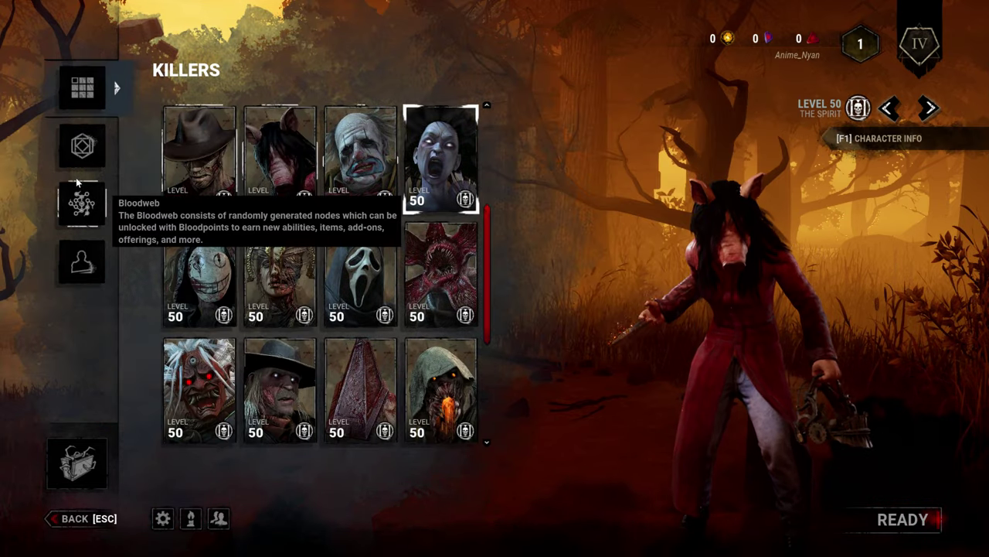
pyautogui.click(81, 262)
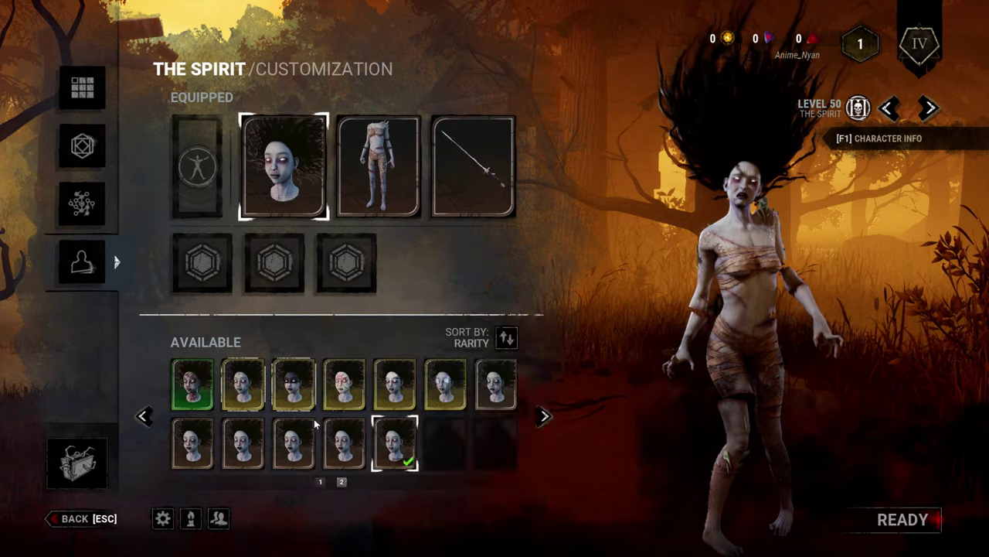
pyautogui.click(347, 201)
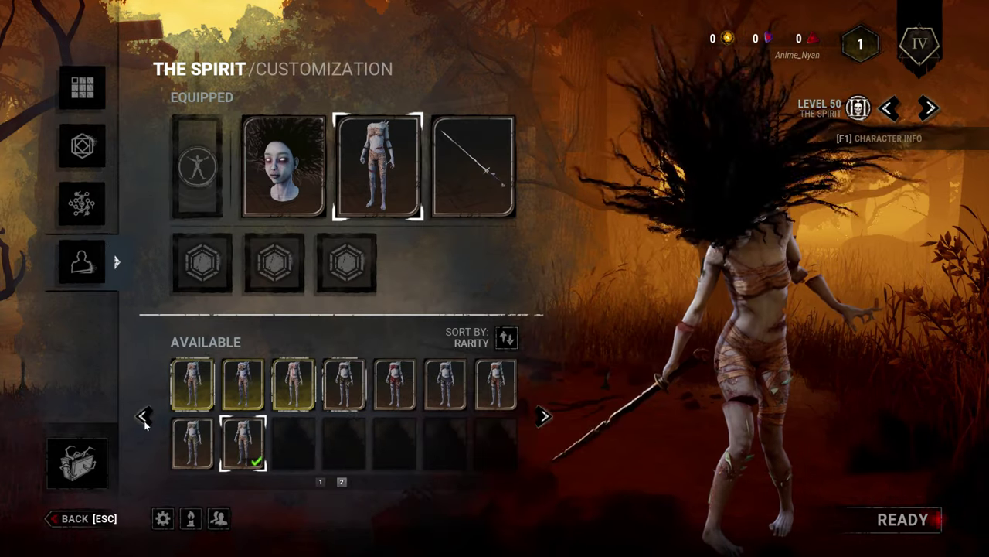
pyautogui.scroll(-1, 241, 409)
pyautogui.click(255, 399)
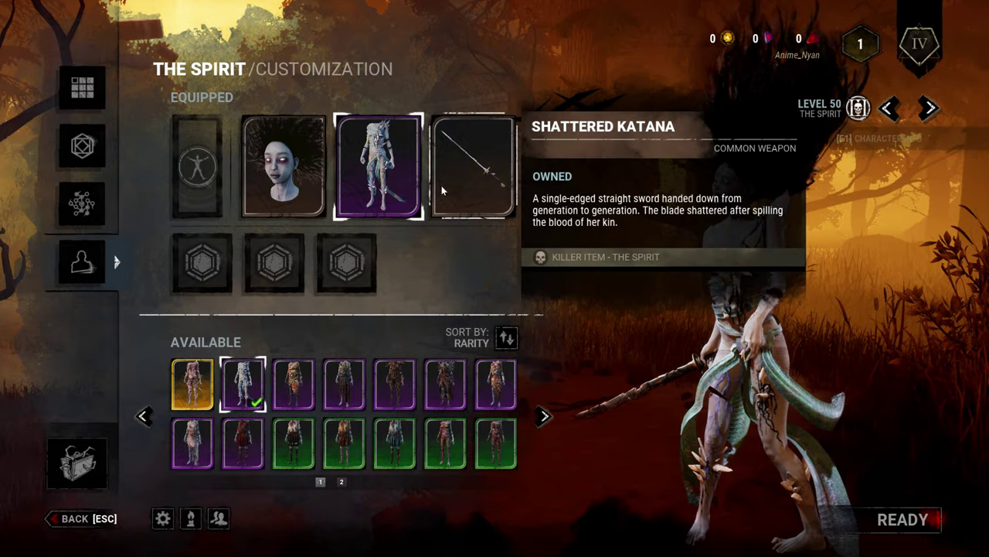
# - Try several Spirit outfits, settle on Tattered Tradition, and close customization
pyautogui.click(284, 166)
pyautogui.click(197, 166)
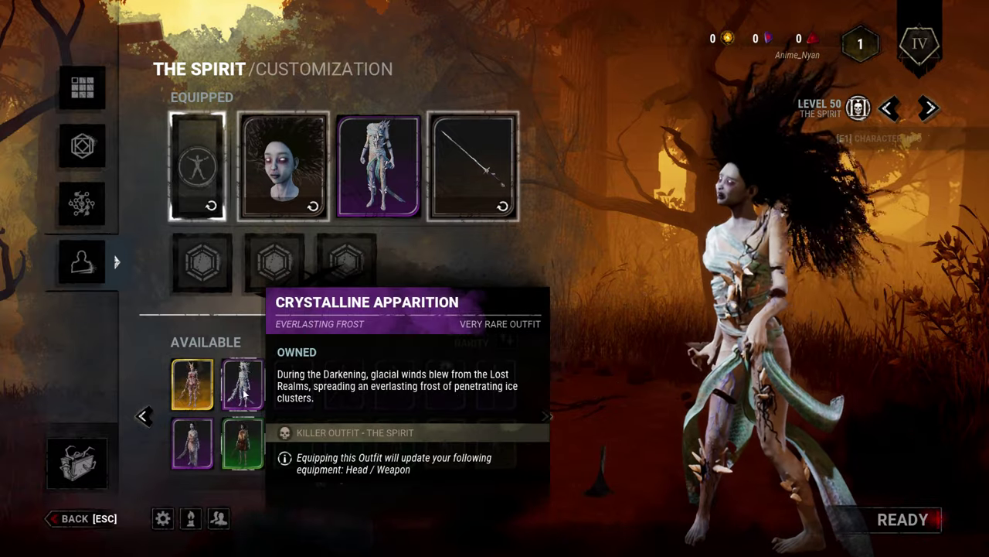
pyautogui.click(243, 393)
pyautogui.click(192, 384)
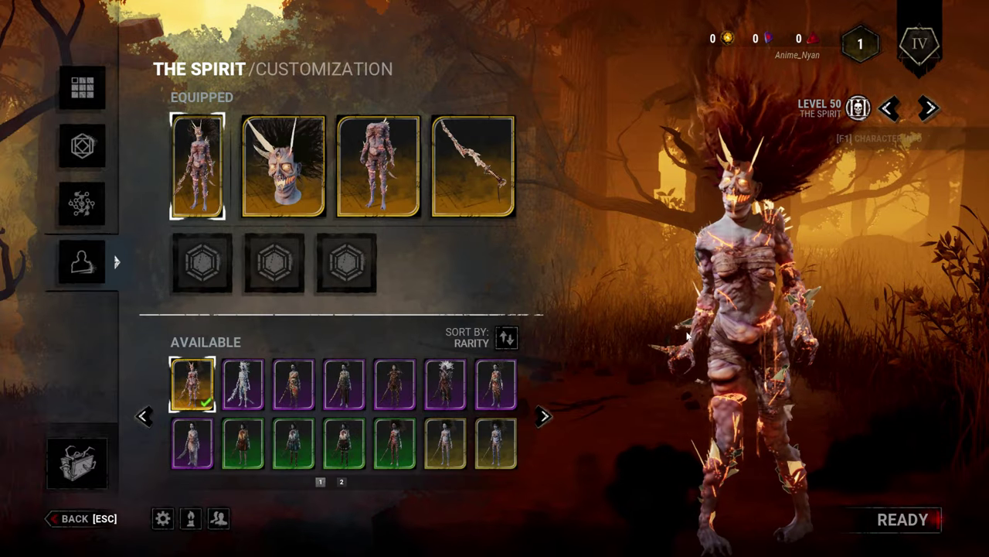
pyautogui.click(344, 443)
pyautogui.click(445, 384)
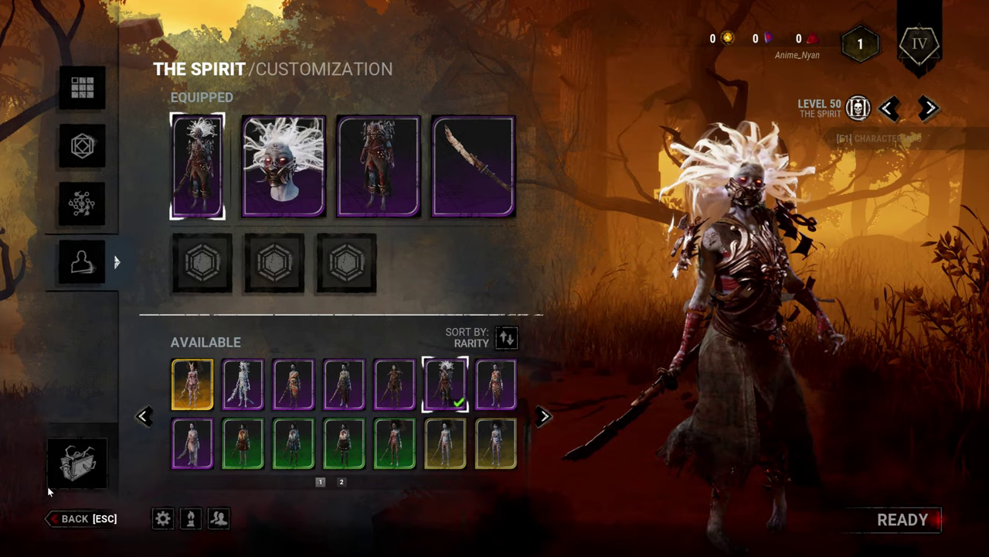
pyautogui.click(74, 518)
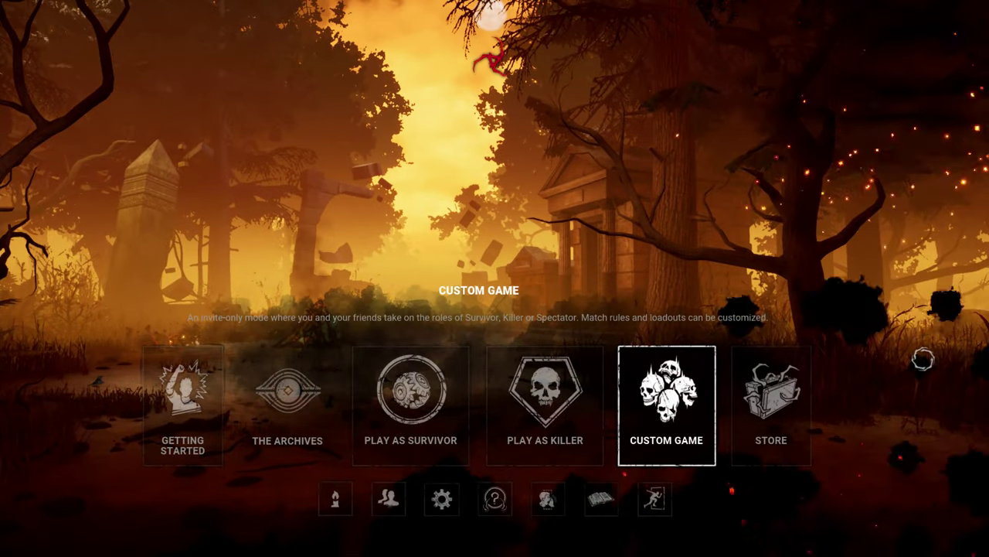
# - Open Custom Game, switch to Survivor, and ready up to start the match
pyautogui.click(677, 419)
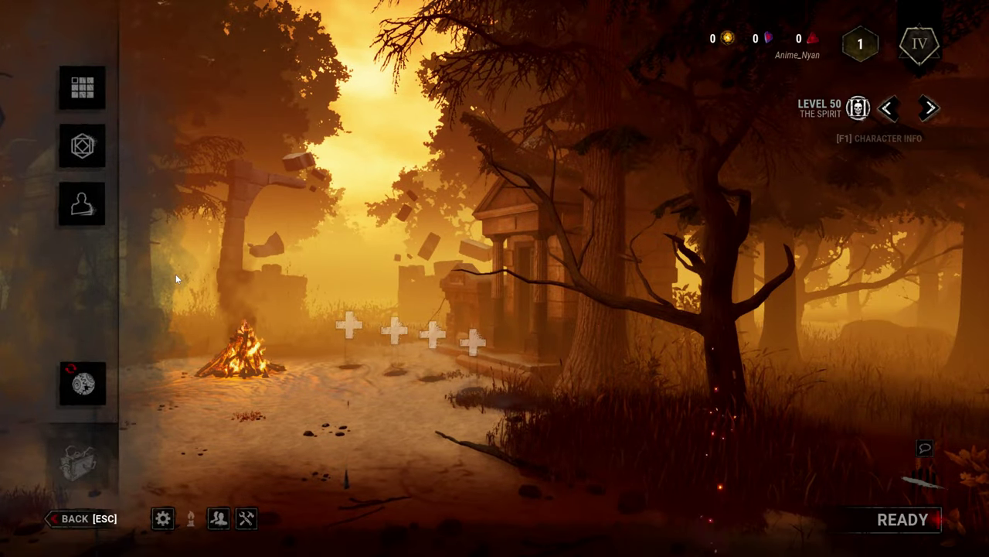
pyautogui.click(87, 384)
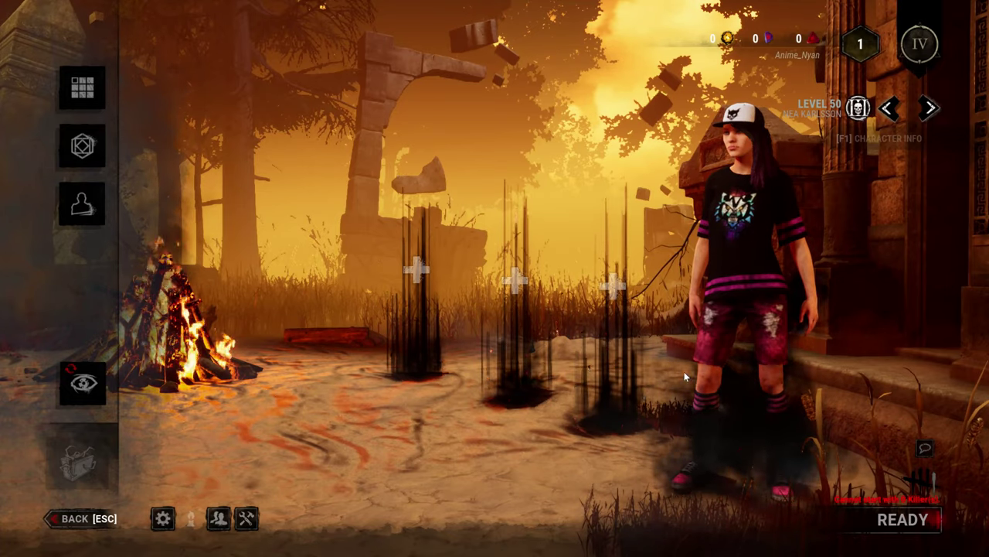
pyautogui.click(900, 528)
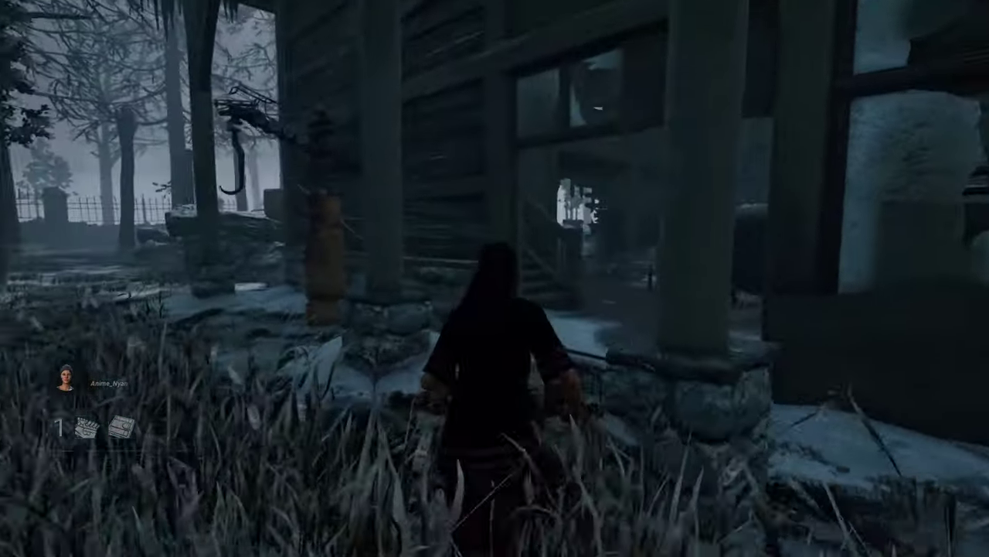
# - Run the survivor across the snowy lodge, drop a pallet, then bring up the window switcher
pyautogui.press('w')
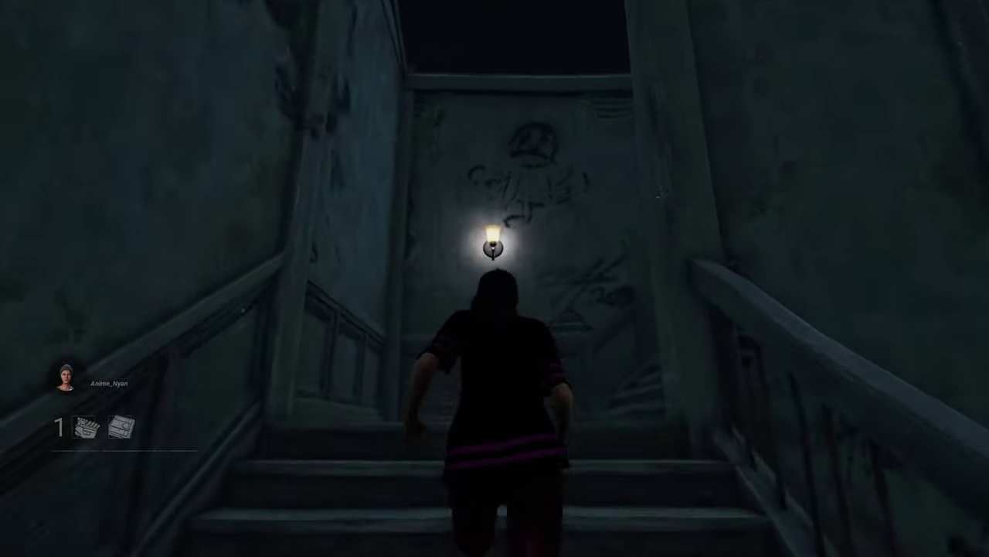
pyautogui.press('w')
pyautogui.press('w')
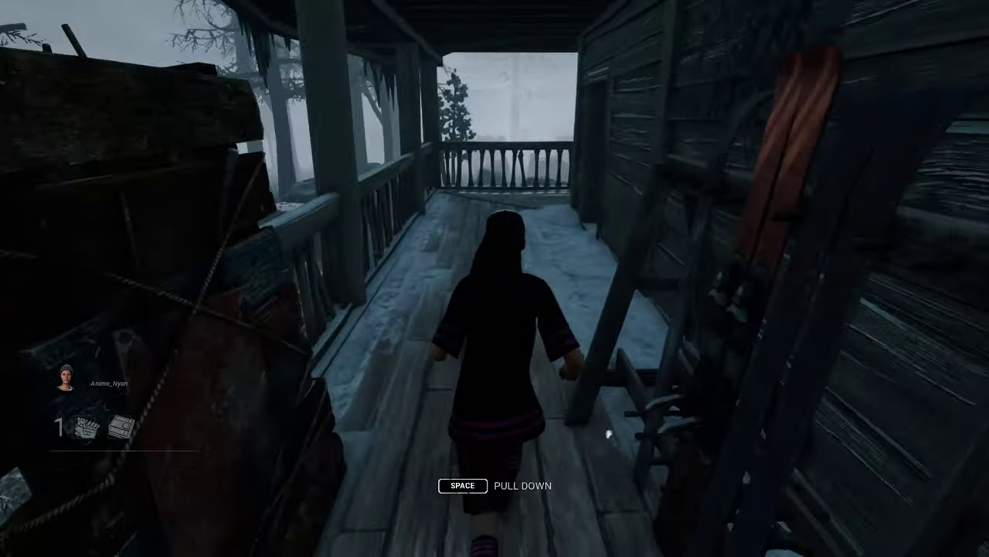
pyautogui.press('space')
pyautogui.press('w')
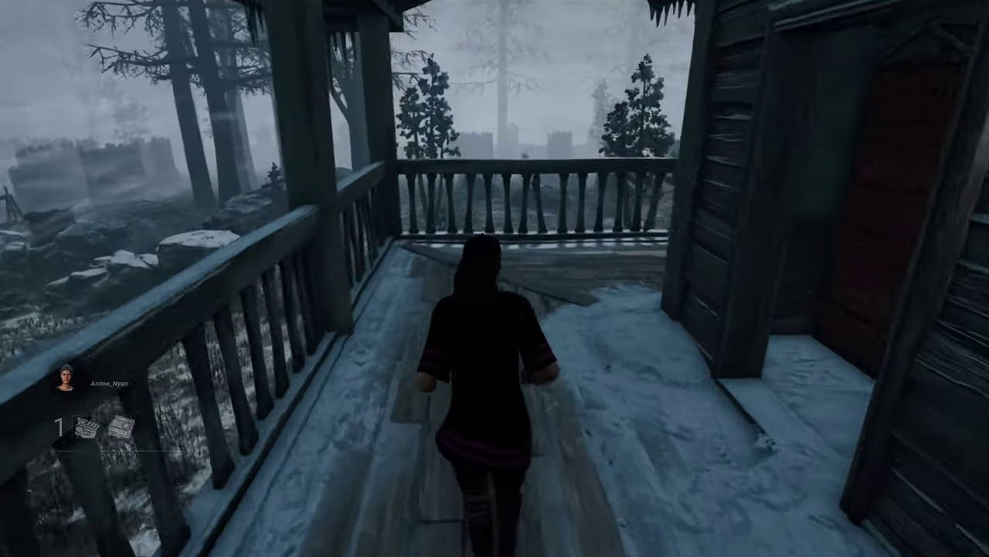
pyautogui.press('w')
pyautogui.press('w')
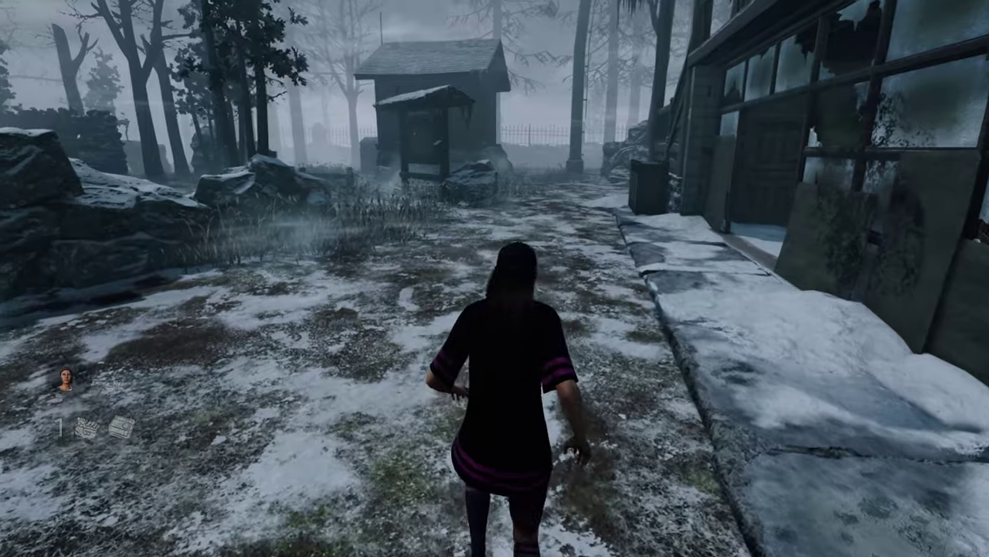
pyautogui.press('w')
pyautogui.press('w')
pyautogui.hotkey('alt', 'Tab')
# - Switch to the Discord guide and scroll up to the Matchmaking note on 32-player matches
pyautogui.press('super+Tab')
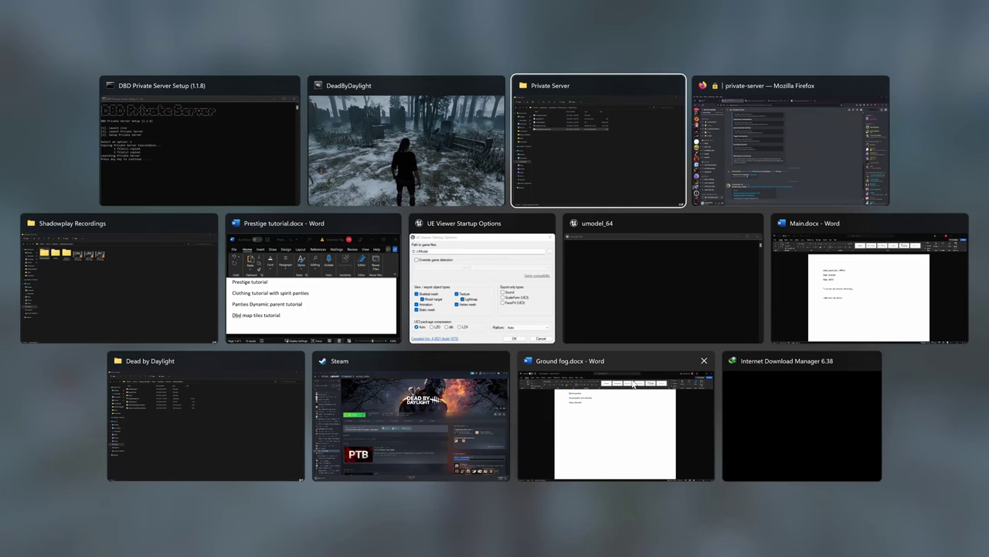
pyautogui.click(715, 188)
pyautogui.scroll(3, 429, 340)
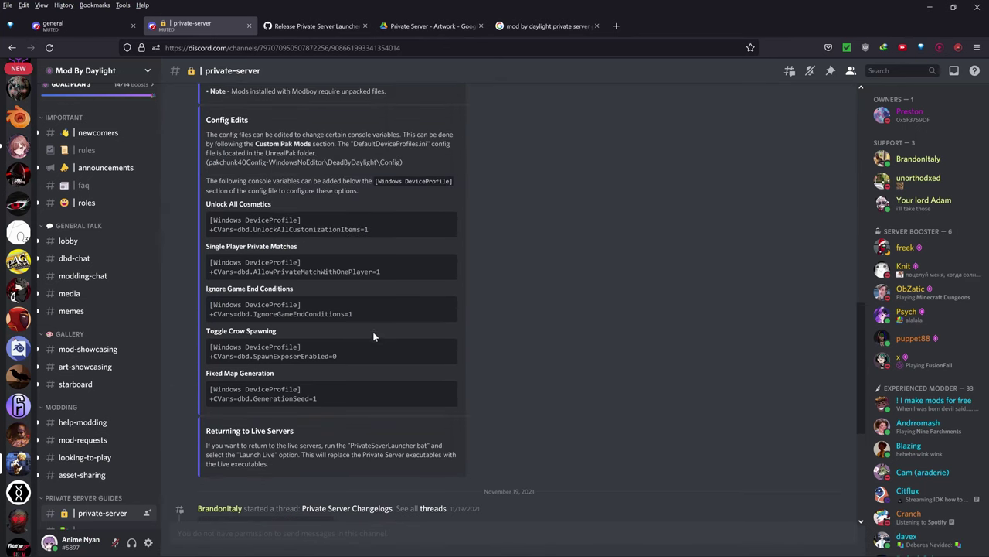
pyautogui.scroll(5, 323, 309)
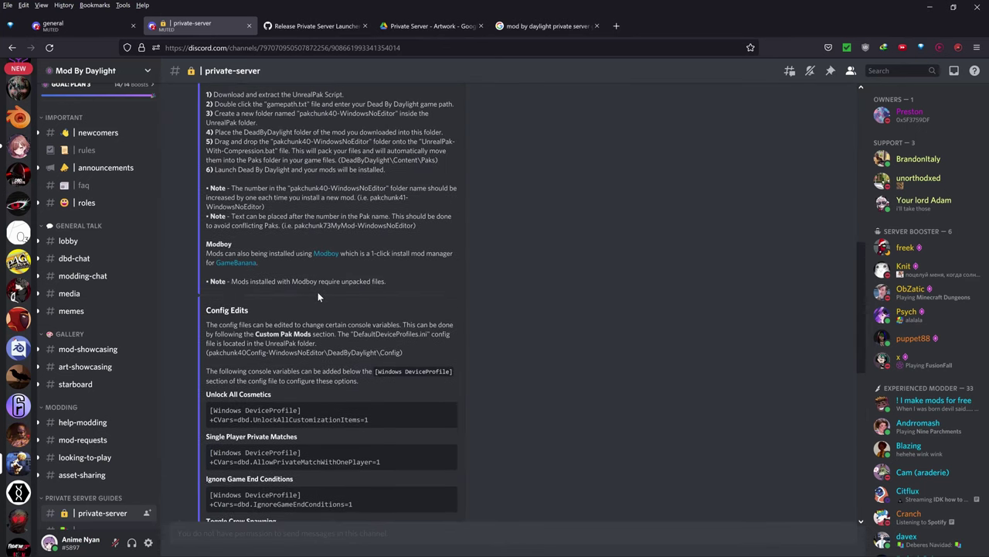
pyautogui.scroll(7, 323, 319)
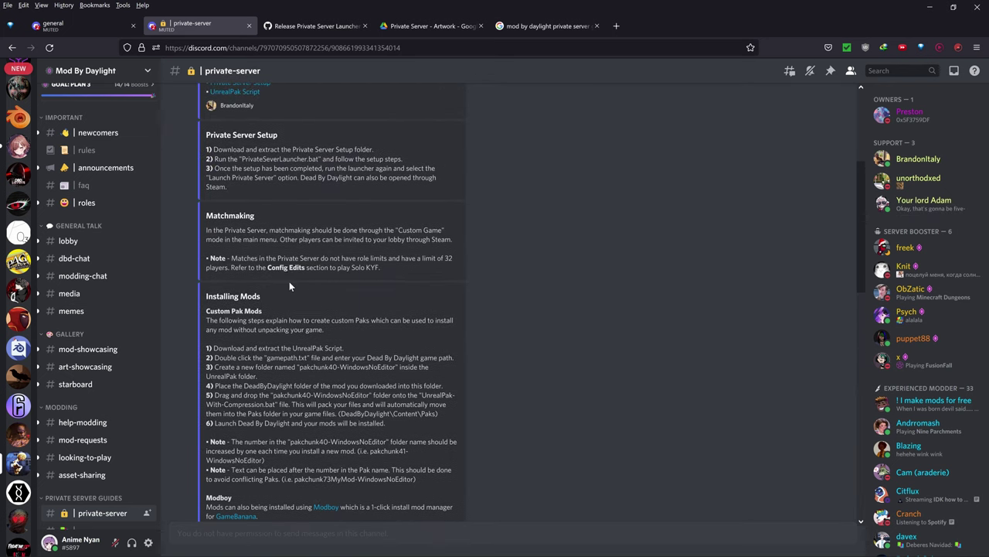
pyautogui.scroll(1, 348, 294)
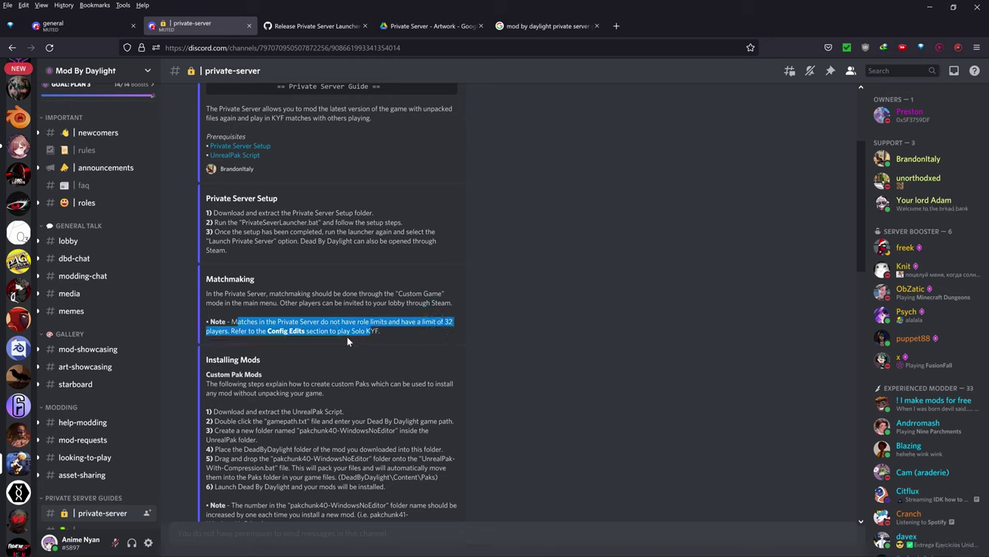
pyautogui.click(409, 336)
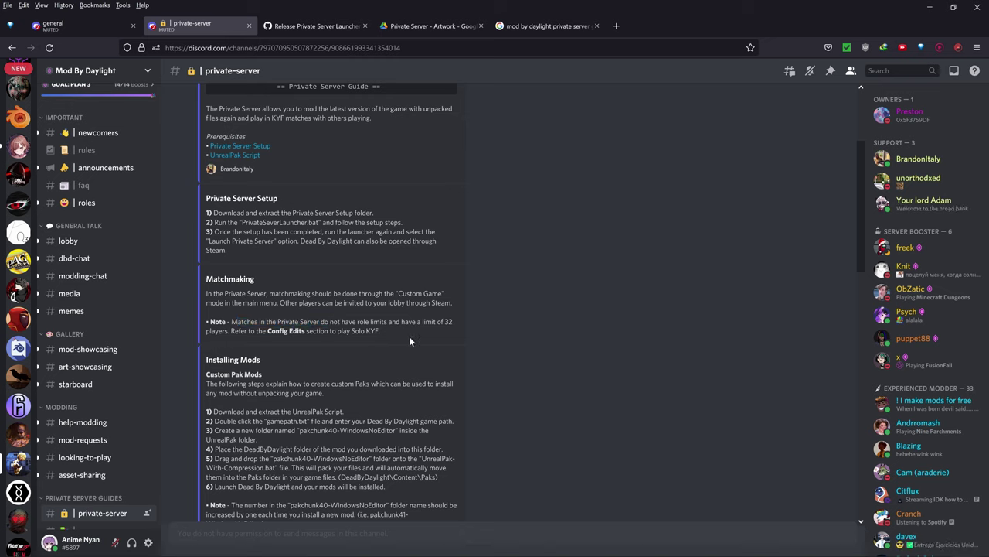
# - Back in the game, run the survivor past the cabin, up the stairs, along the porch, and vault the pallet
pyautogui.hotkey('alt', 'Tab')
pyautogui.hotkey('alt', 'Tab')
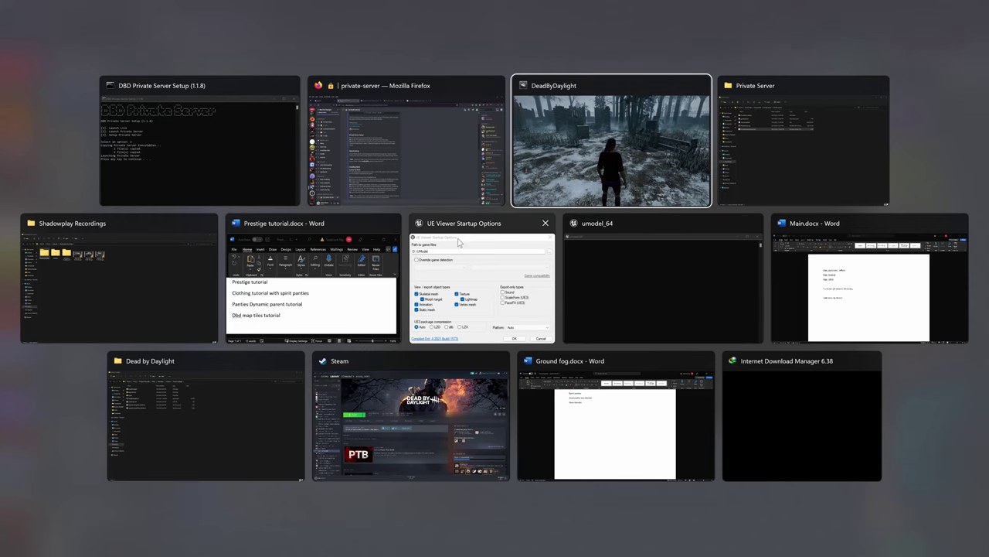
pyautogui.press('w')
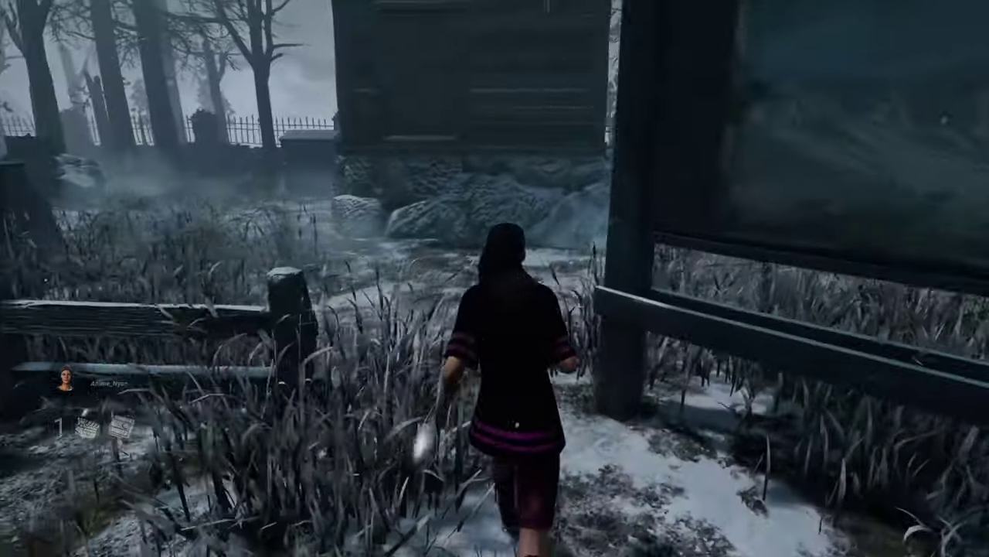
pyautogui.press('w')
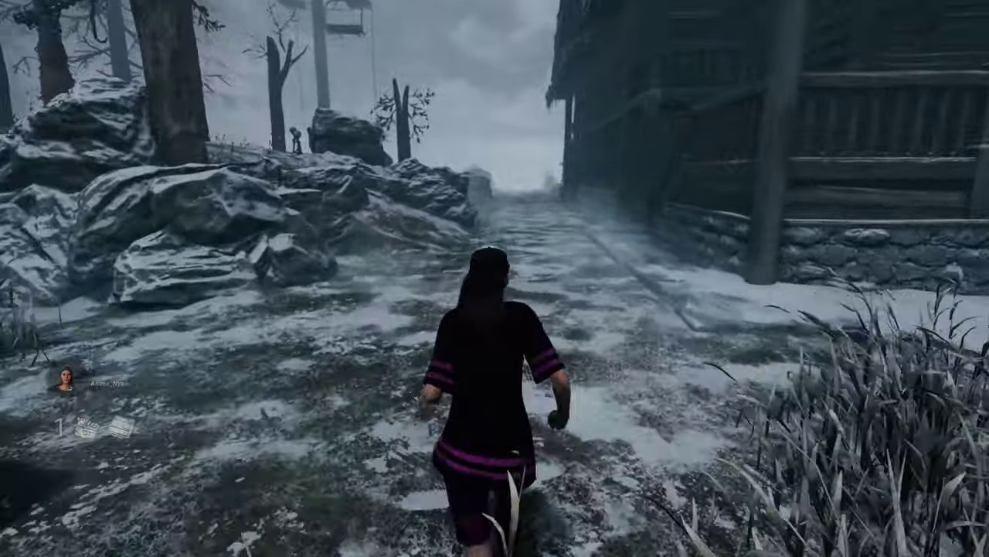
pyautogui.press('w')
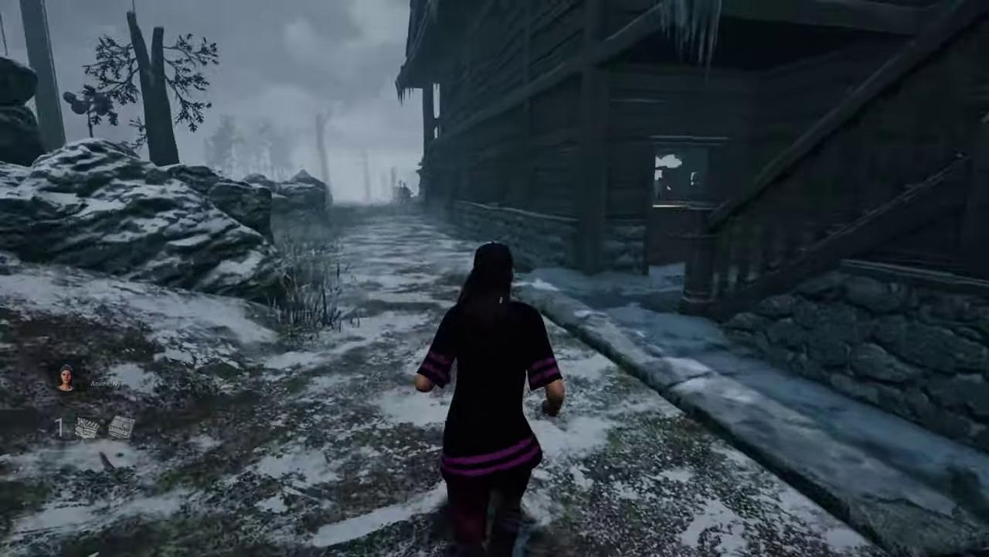
pyautogui.press('w')
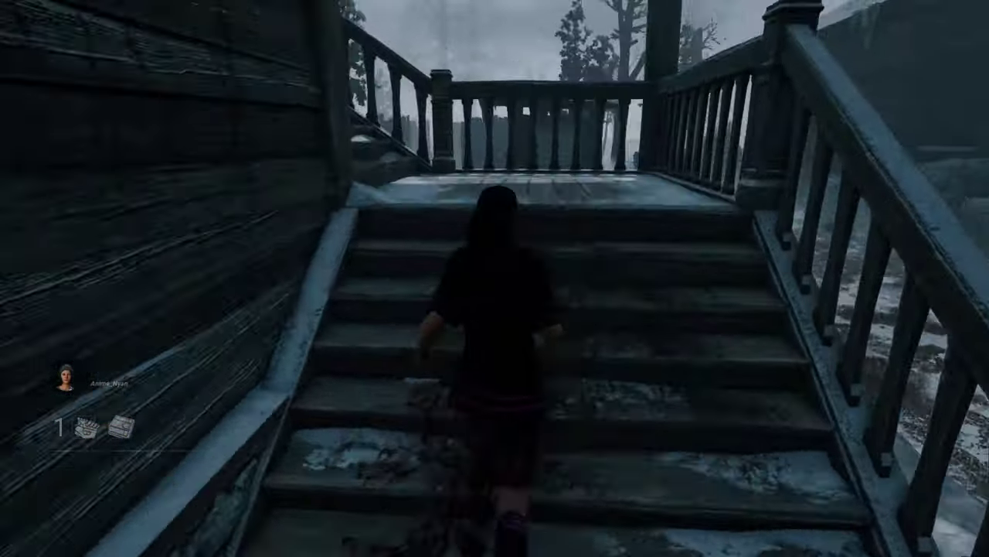
pyautogui.press('w')
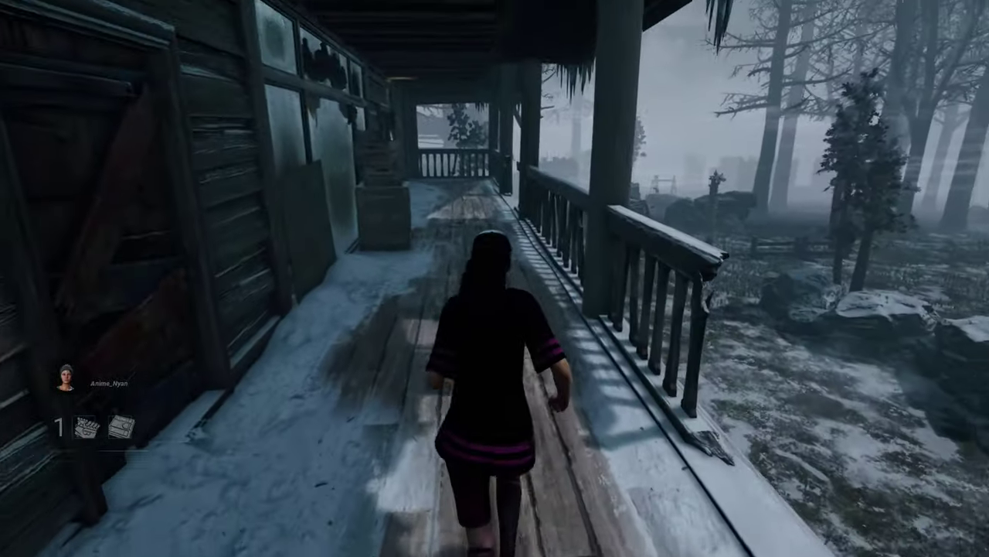
pyautogui.press('w')
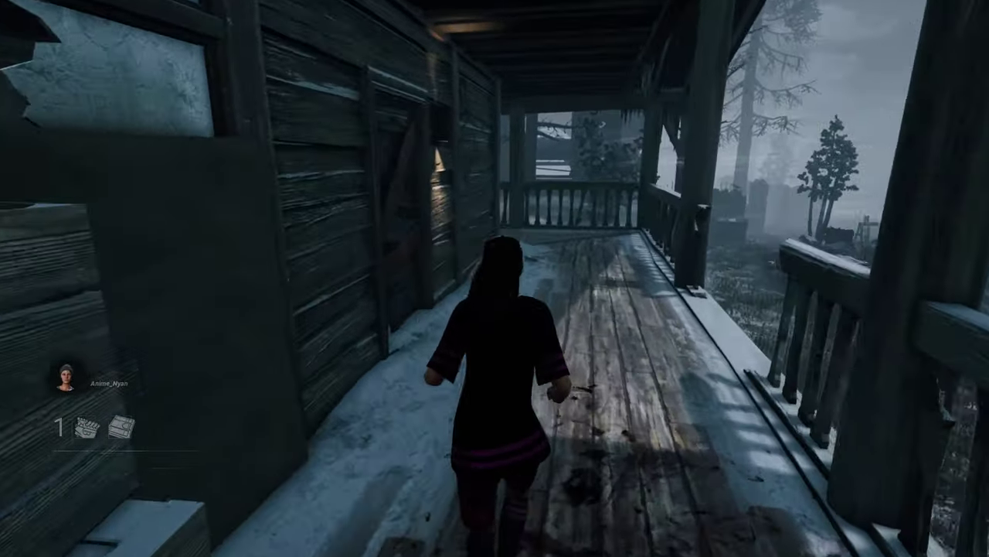
pyautogui.press('w')
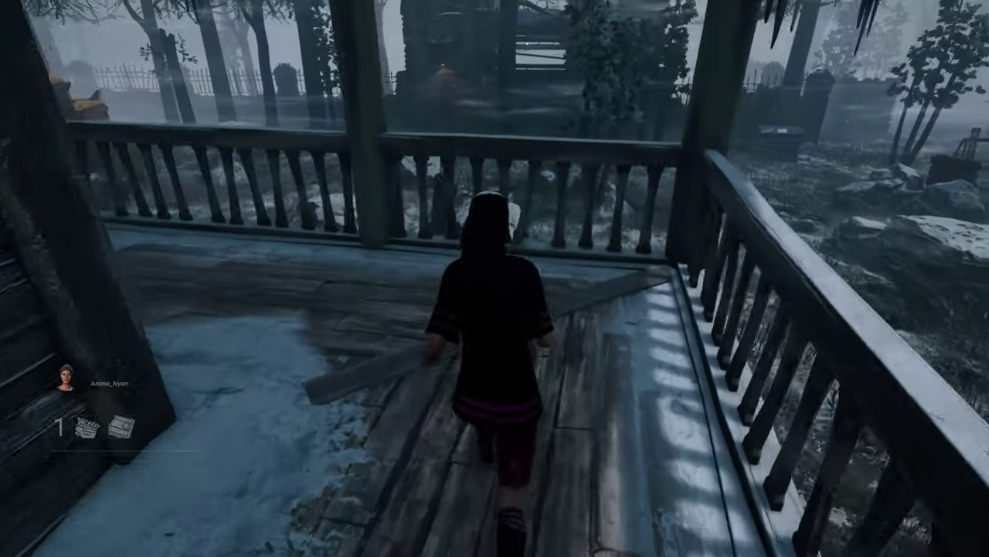
pyautogui.press('w')
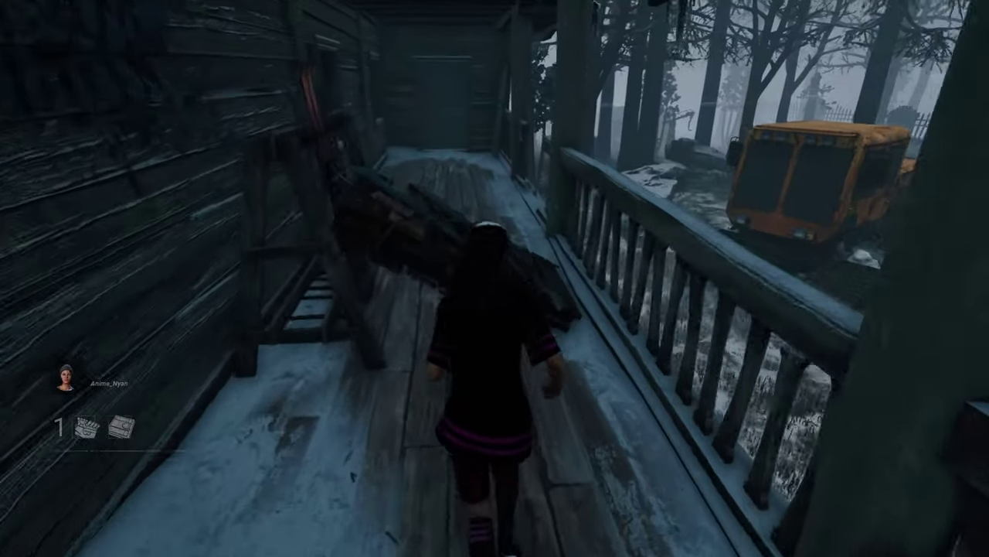
pyautogui.press('space')
# - Walk the survivor down the porch into the stairwell and open the Match Details screen
pyautogui.press('w')
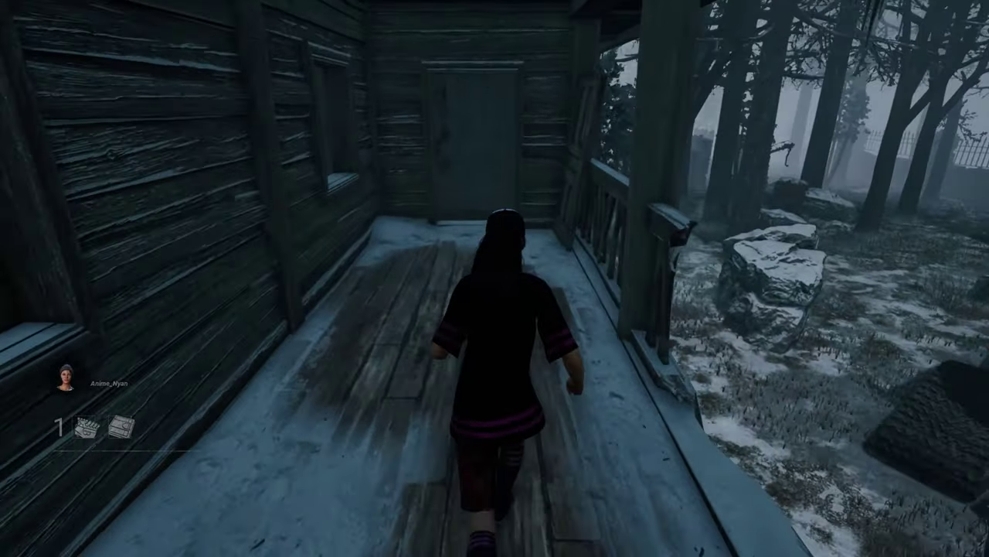
pyautogui.press('w')
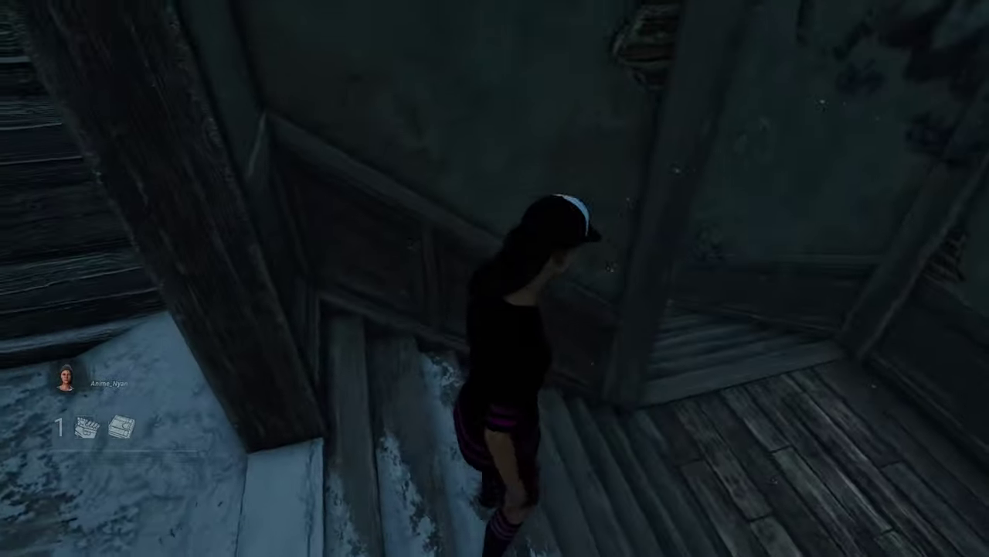
pyautogui.press('Escape')
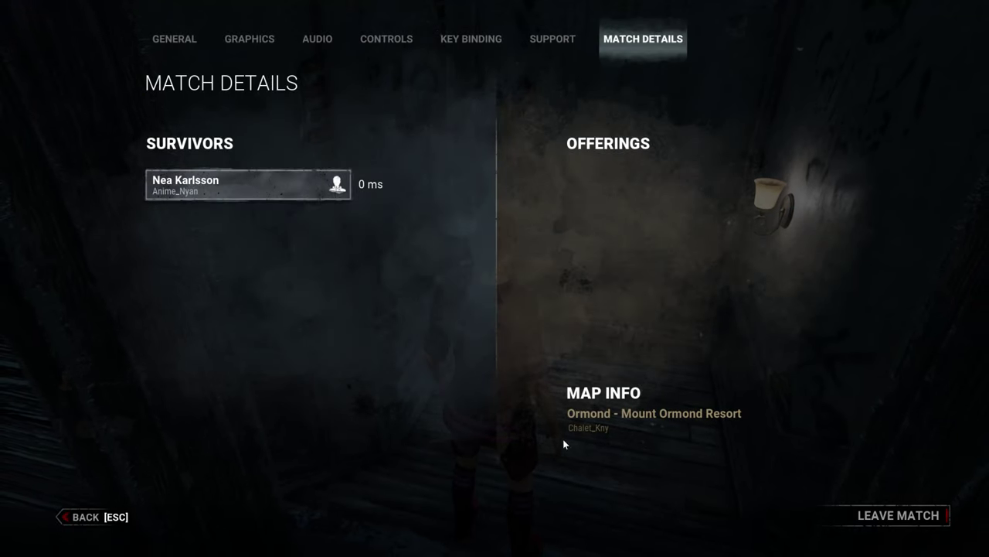
# - Leave the match, confirm it, and continue past the score screen
pyautogui.click(897, 525)
pyautogui.click(665, 329)
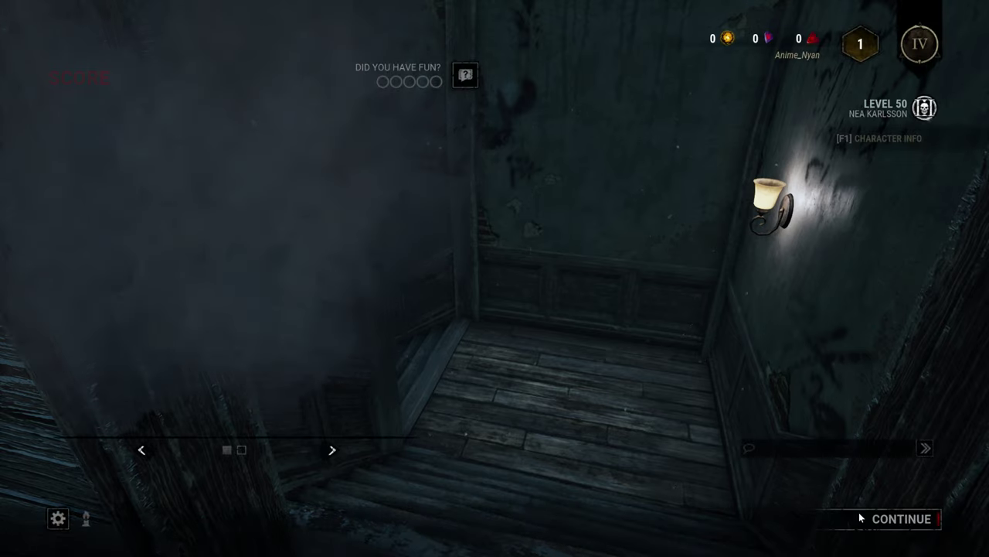
pyautogui.click(861, 517)
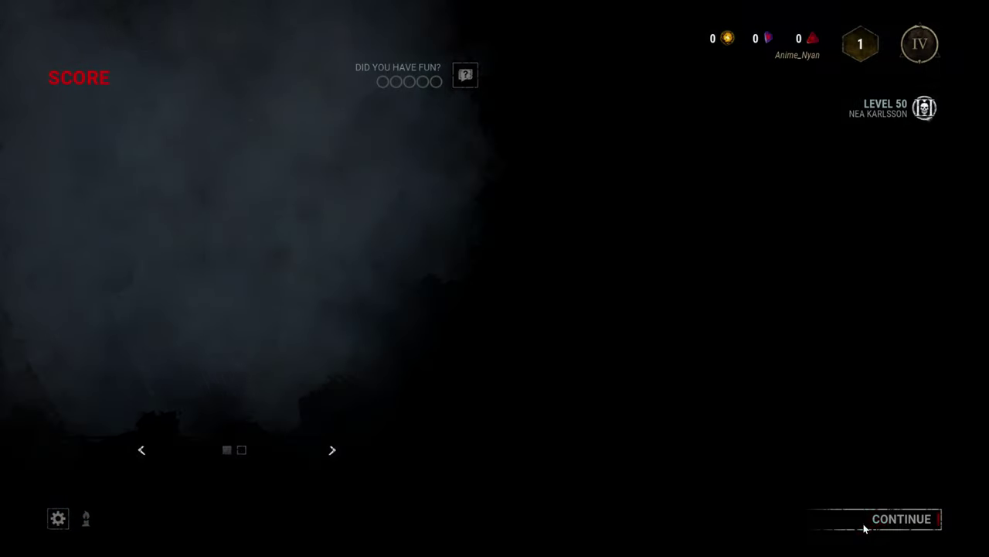